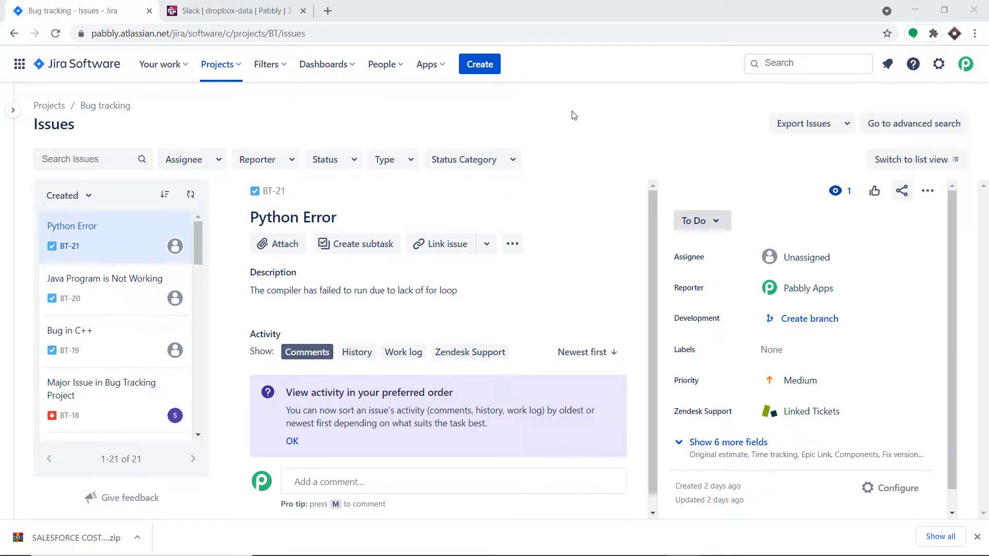
Open the Create issue dialog for the Bug tracking (BT) project.
{"action": "left_click", "coordinate": [487, 68]}
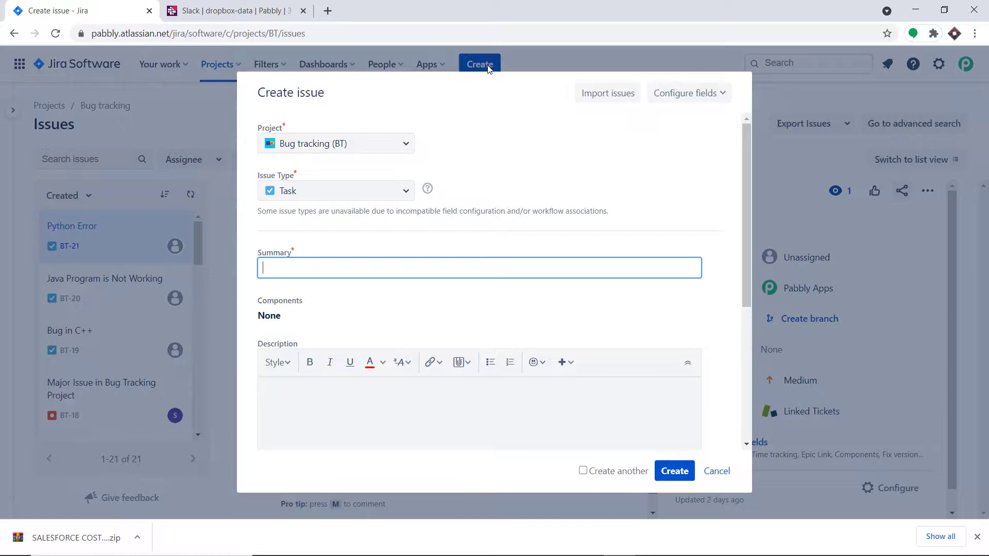
Save task BT-23 with summary 'C++ Programming Error' and description 'The For loop doesn't have brackets'.
{"action": "left_click", "coordinate": [369, 267]}
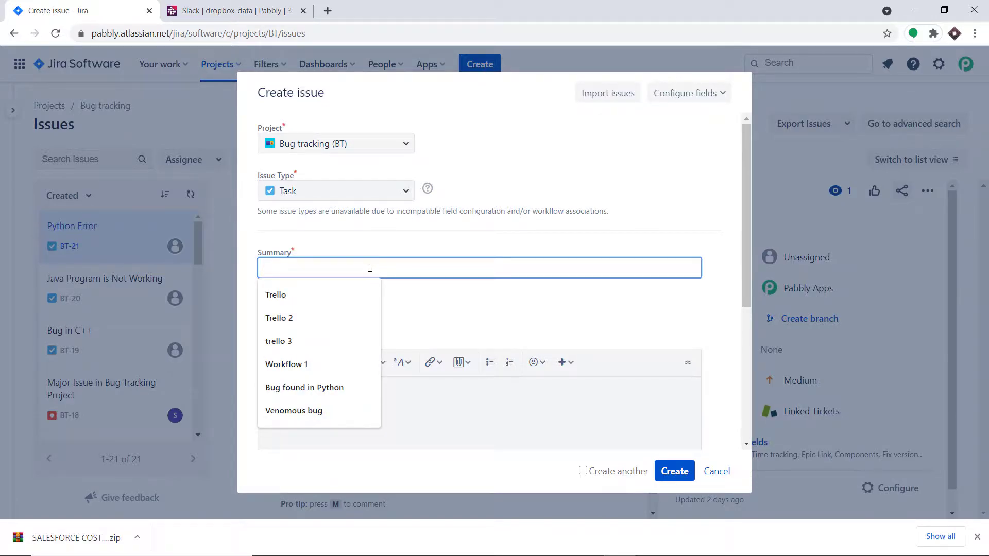
{"action": "type", "text": "C"}
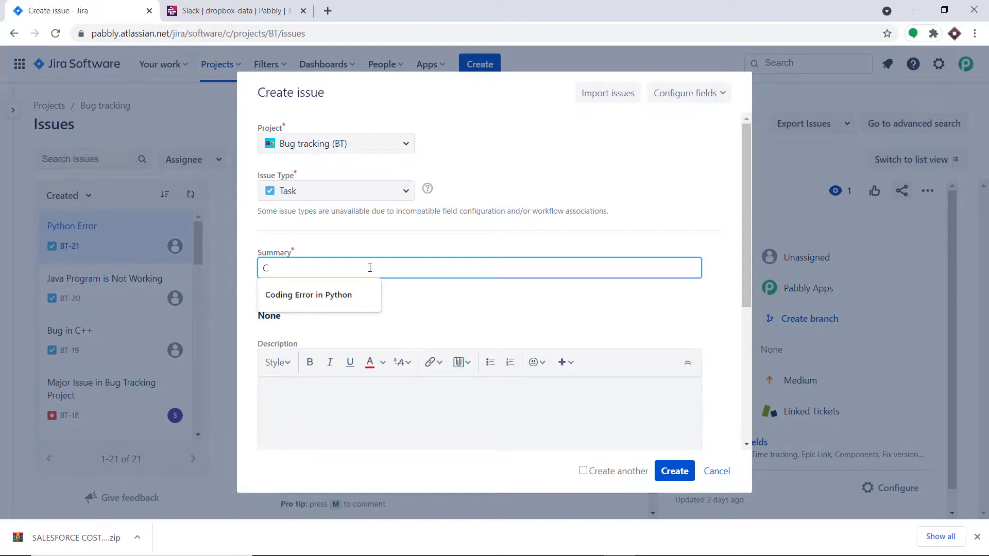
{"action": "type", "text": "++ Programming Error"}
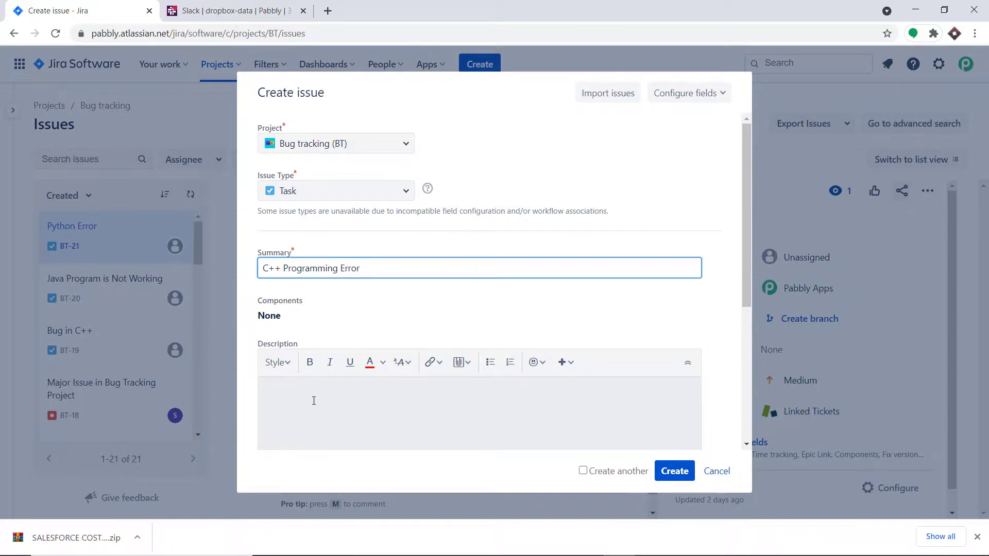
{"action": "left_click", "coordinate": [314, 400]}
{"action": "type", "text": "The Foor"}
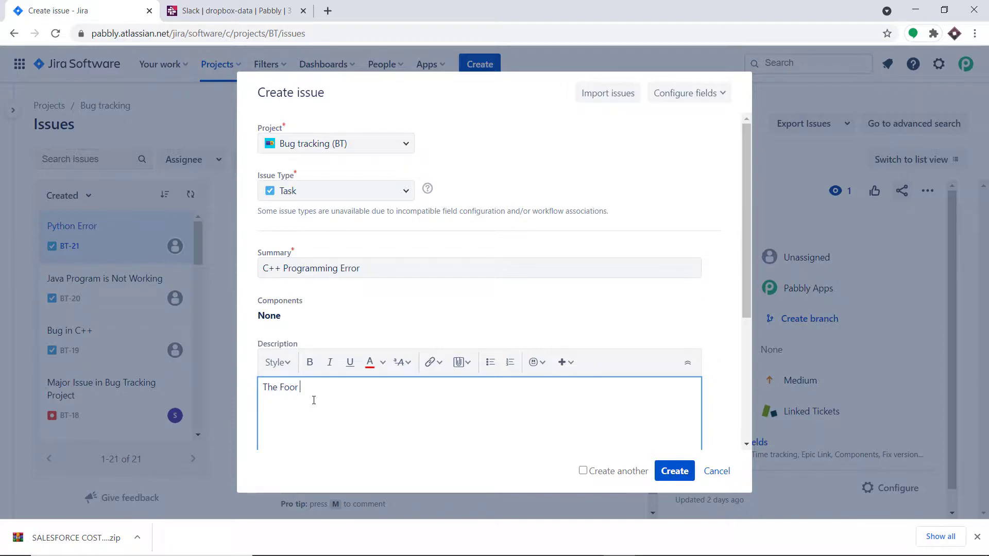
{"action": "key", "text": "BackSpace"}
{"action": "key", "text": "BackSpace"}
{"action": "type", "text": "r loop do"}
{"action": "left_click", "coordinate": [669, 471]}
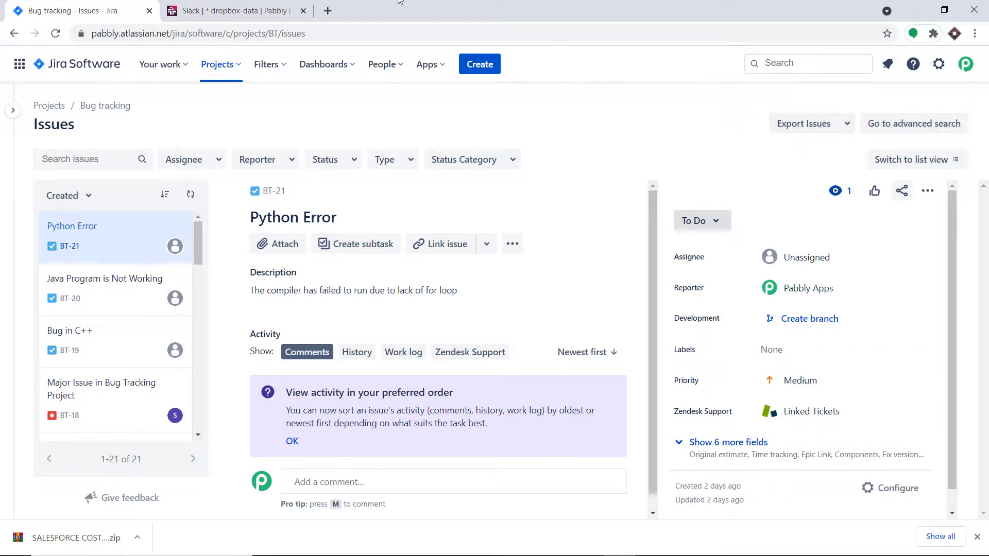
Verify the C++ Programming Error notification in Slack's #dropbox-data channel, then open a blank tab.
{"action": "left_click", "coordinate": [227, 11]}
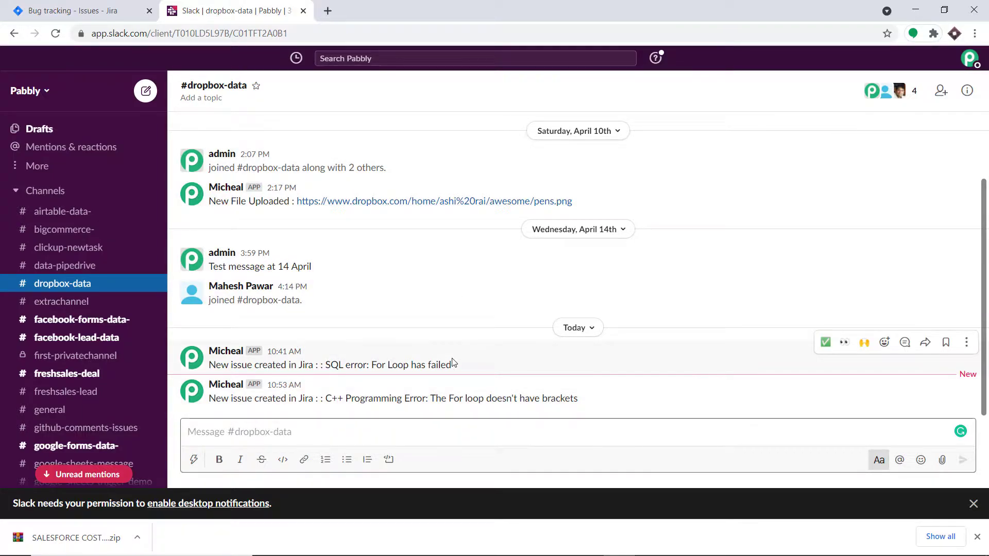
{"action": "left_click", "coordinate": [79, 11]}
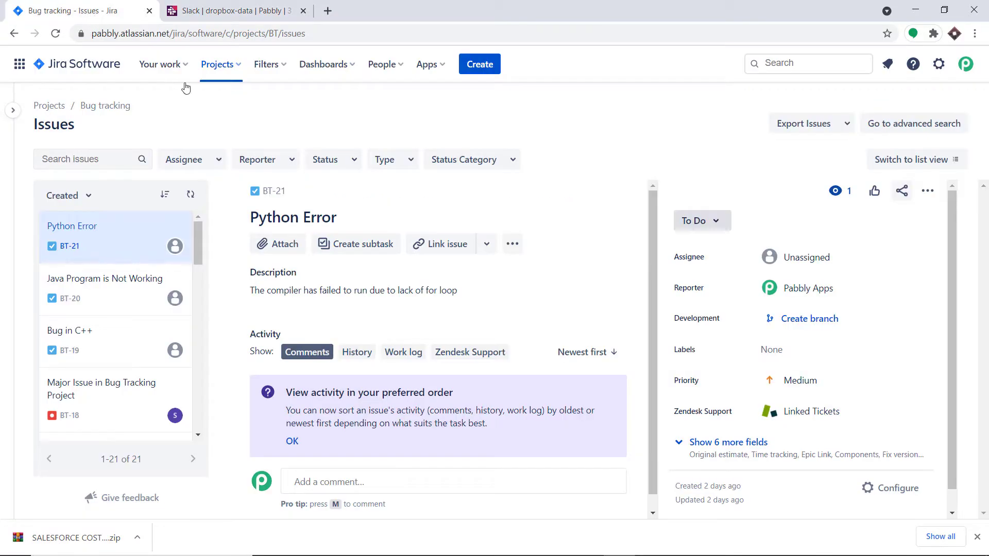
{"action": "left_click", "coordinate": [281, 5]}
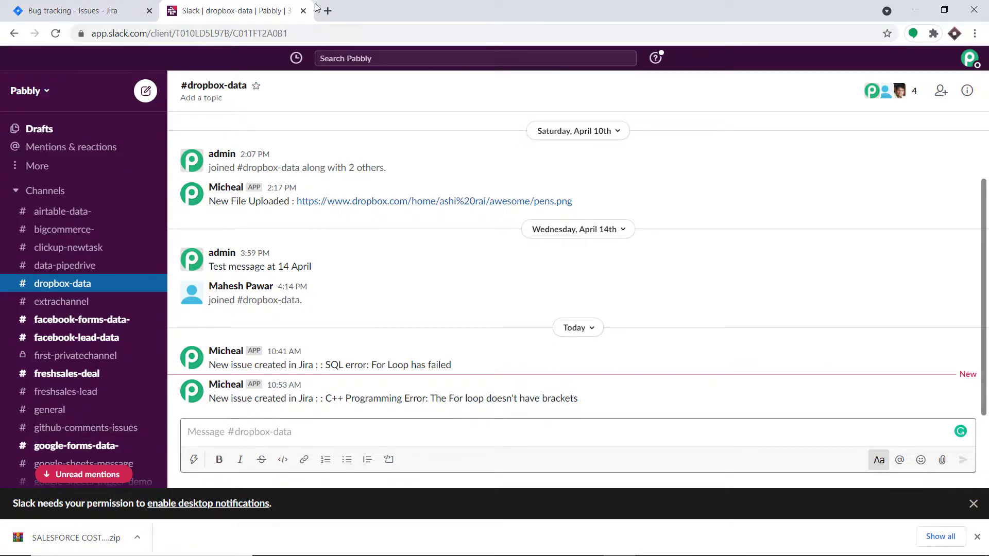
{"action": "left_click", "coordinate": [328, 11]}
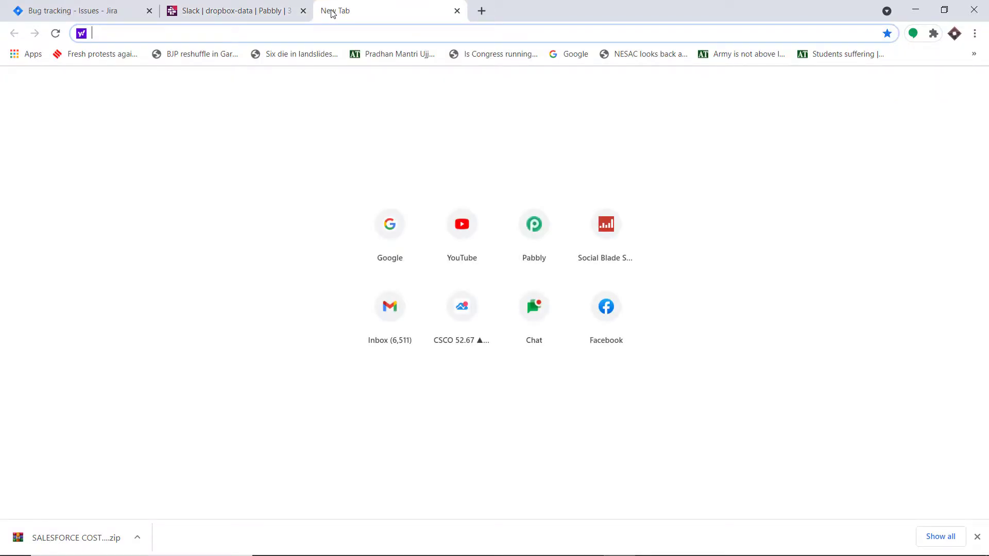
Go to pabbly.com, sign in, and access Pabbly Connect from the All Apps page.
{"action": "type", "text": "p"}
{"action": "key", "text": "Return"}
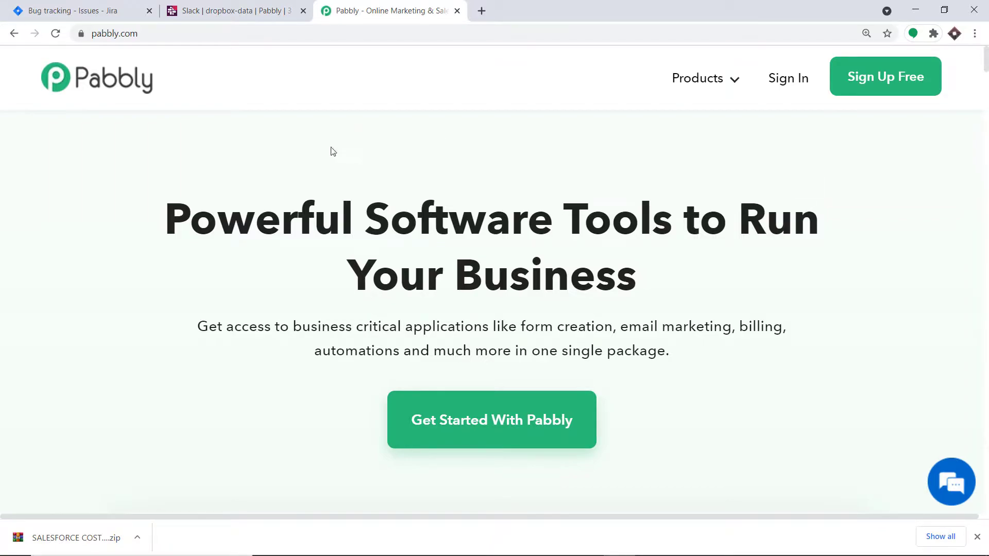
{"action": "left_click", "coordinate": [778, 82]}
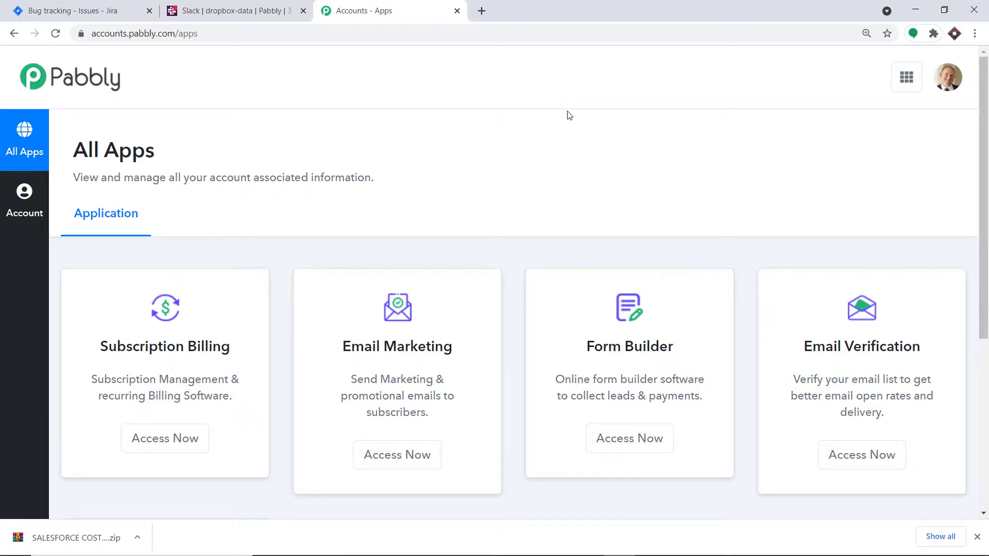
{"action": "scroll", "coordinate": [569, 115], "scroll_direction": "down", "scroll_amount": 5}
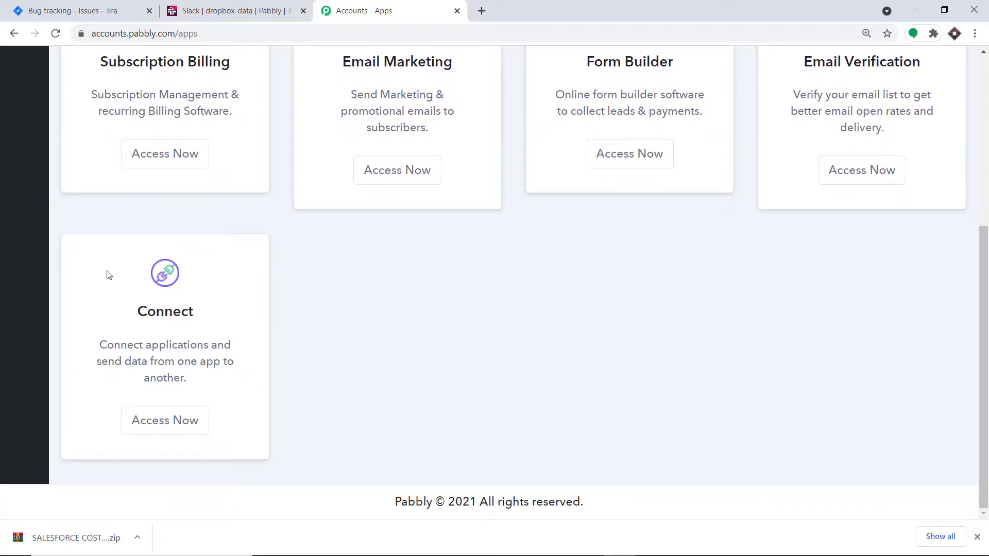
{"action": "left_click", "coordinate": [166, 422]}
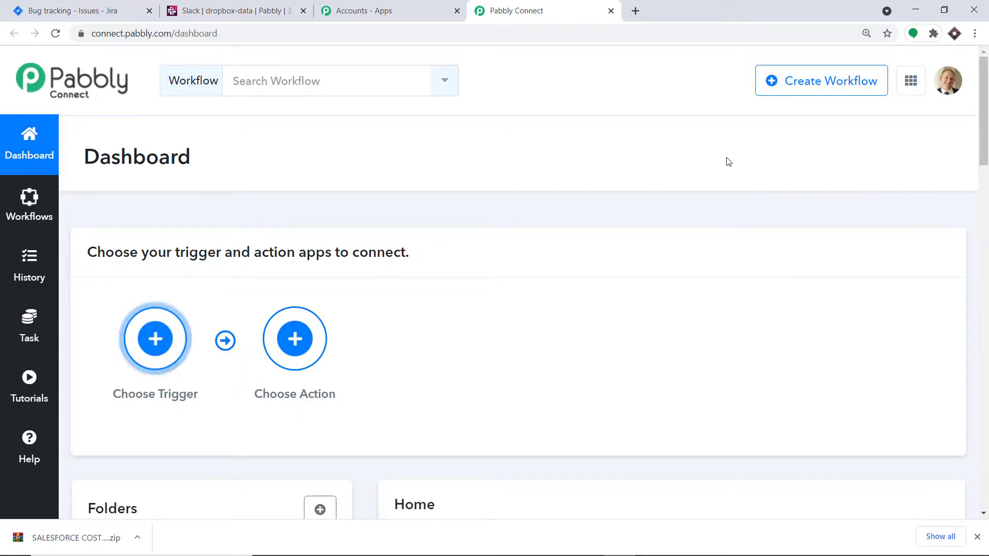
Switch off the Jira Integrations workflow in the Home workflow list.
{"action": "scroll", "coordinate": [734, 171], "scroll_direction": "down", "scroll_amount": 6}
{"action": "scroll", "coordinate": [721, 165], "scroll_direction": "down", "scroll_amount": 2}
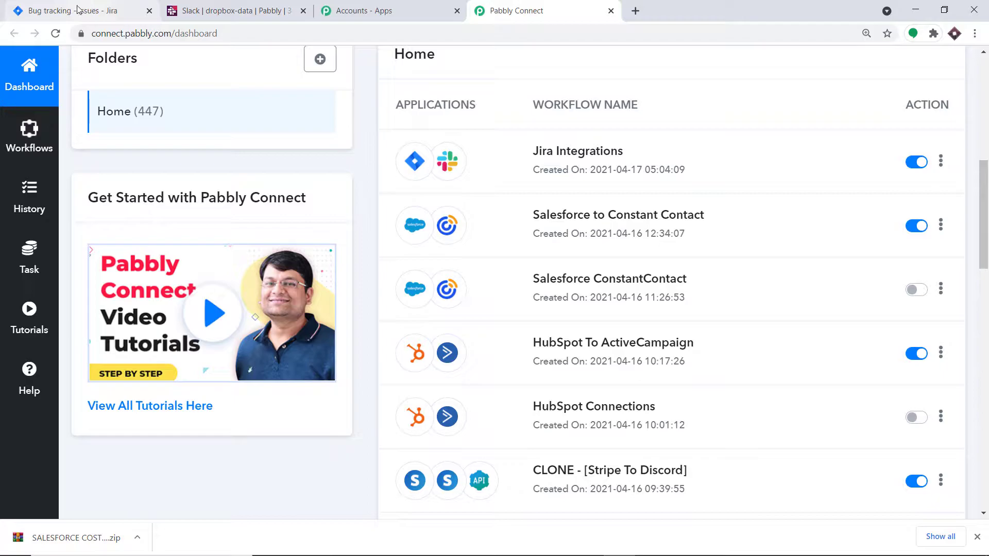
{"action": "scroll", "coordinate": [721, 155], "scroll_direction": "up", "scroll_amount": 1}
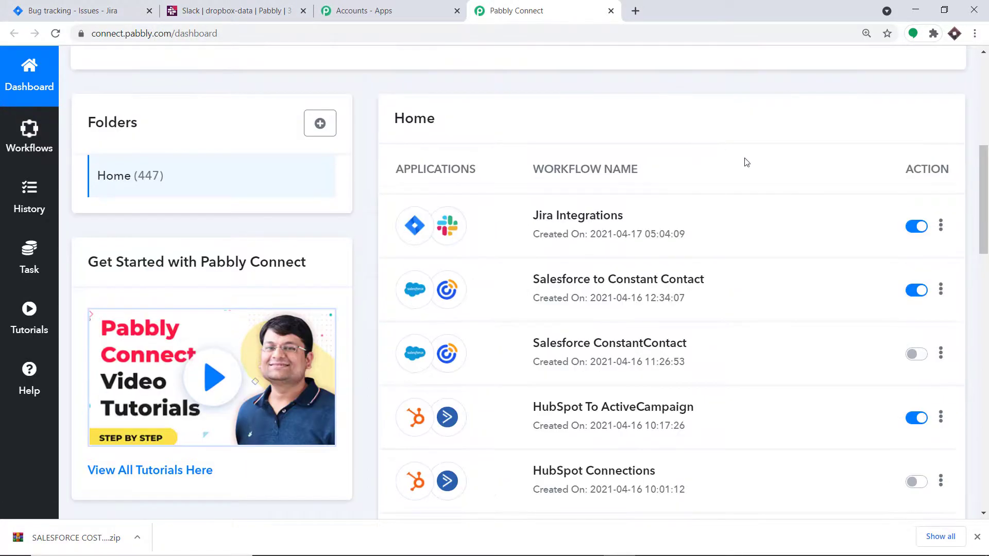
{"action": "left_click", "coordinate": [908, 227]}
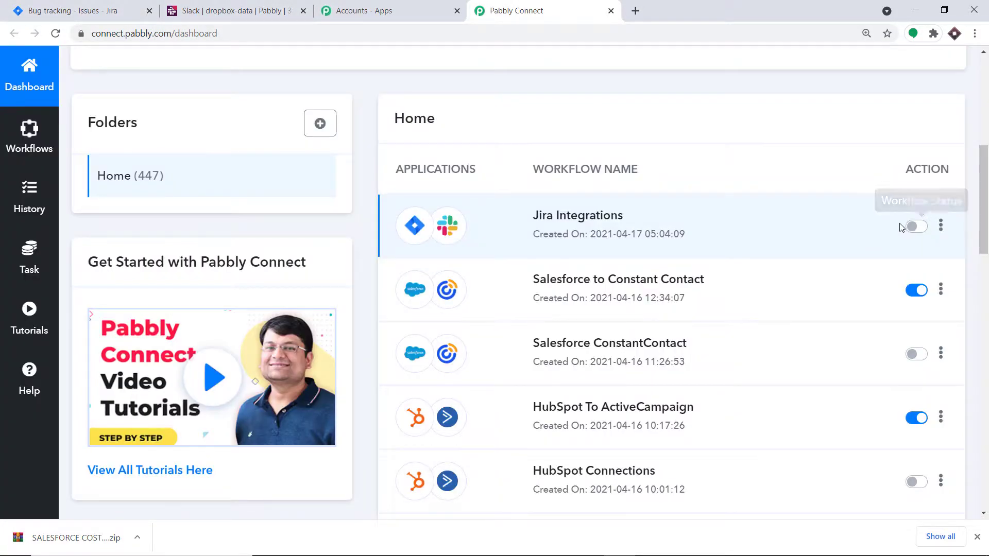
Open the Create Workflow dialog from the top of the dashboard.
{"action": "scroll", "coordinate": [787, 187], "scroll_direction": "up", "scroll_amount": 1}
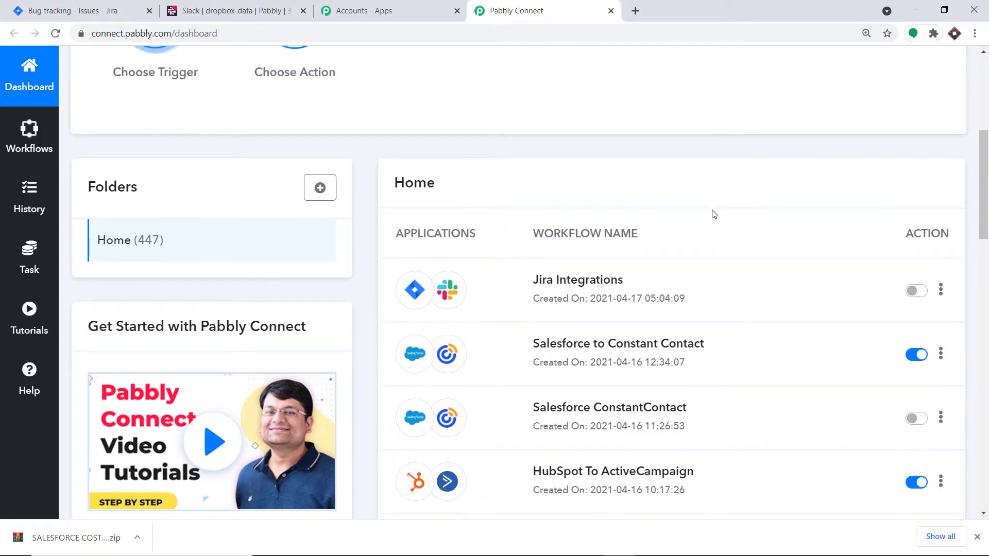
{"action": "scroll", "coordinate": [685, 288], "scroll_direction": "up", "scroll_amount": 5}
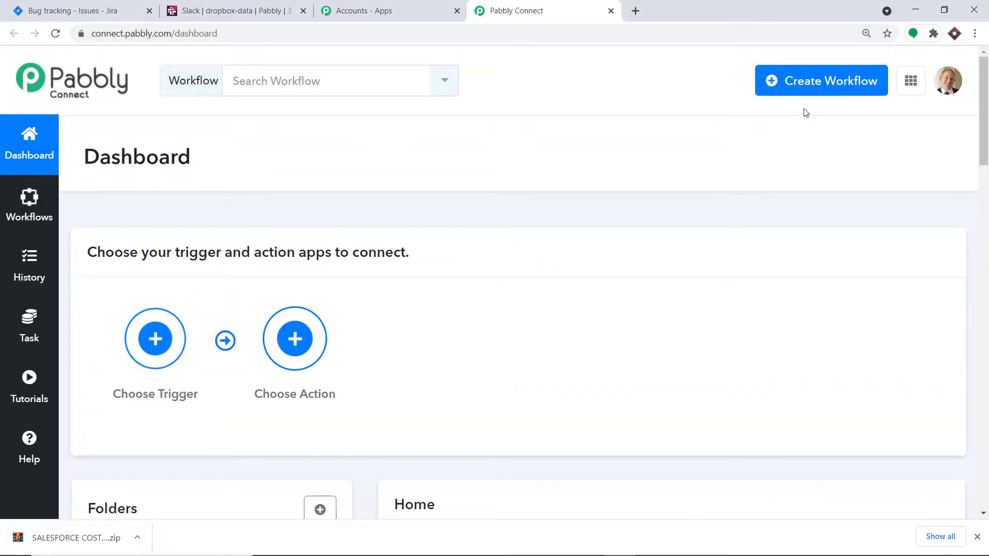
{"action": "scroll", "coordinate": [781, 161], "scroll_direction": "down", "scroll_amount": 2}
{"action": "scroll", "coordinate": [768, 188], "scroll_direction": "down", "scroll_amount": 2}
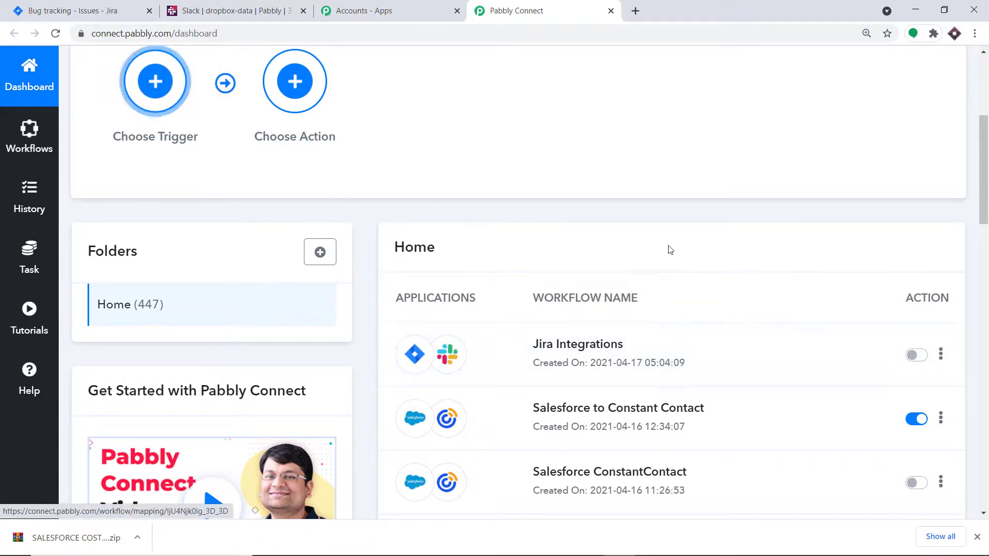
{"action": "scroll", "coordinate": [666, 249], "scroll_direction": "up", "scroll_amount": 4}
{"action": "scroll", "coordinate": [652, 216], "scroll_direction": "up", "scroll_amount": 1}
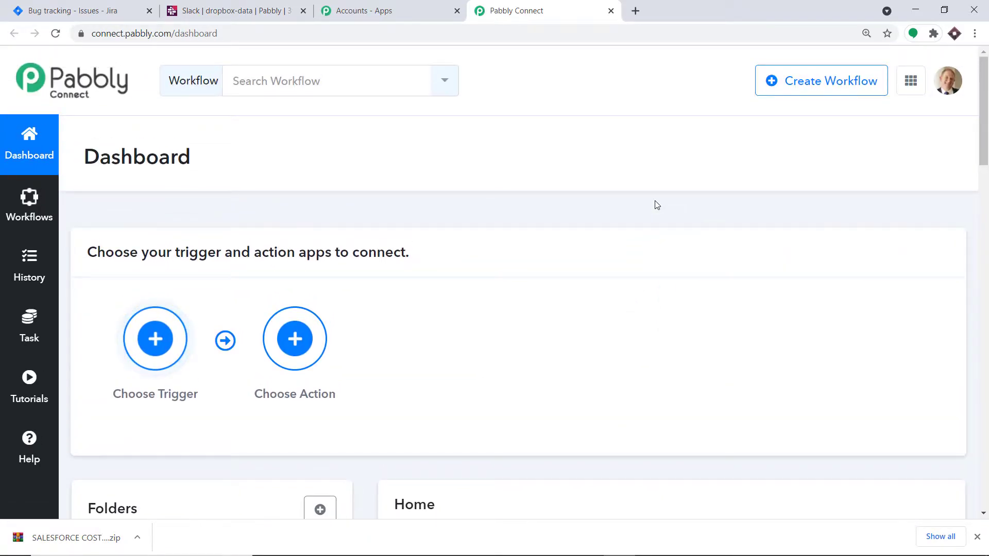
{"action": "left_click", "coordinate": [849, 77]}
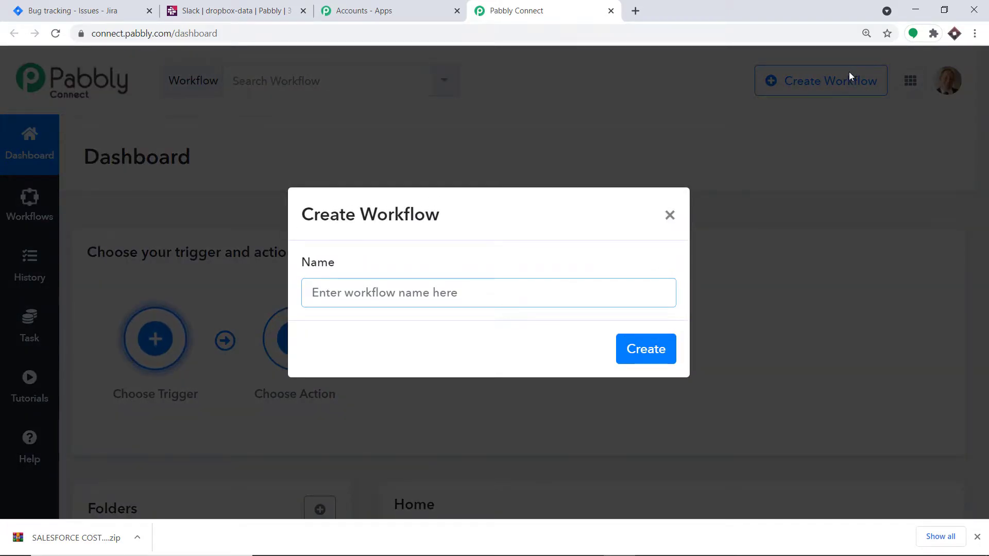
Create the workflow 'Jira To Slack' and choose Jira Software (Triggers) as its trigger app.
{"action": "type", "text": "Jir"}
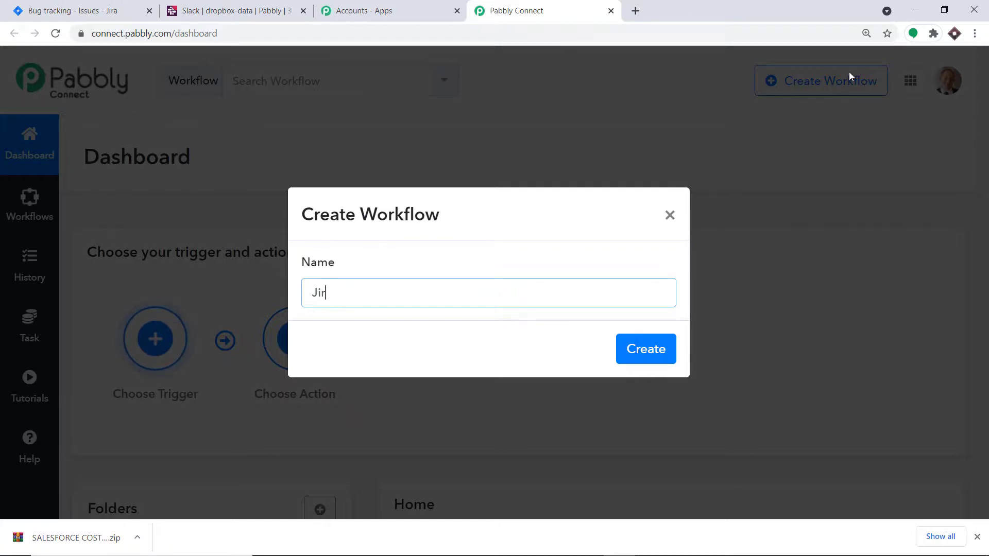
{"action": "type", "text": "a To Slack"}
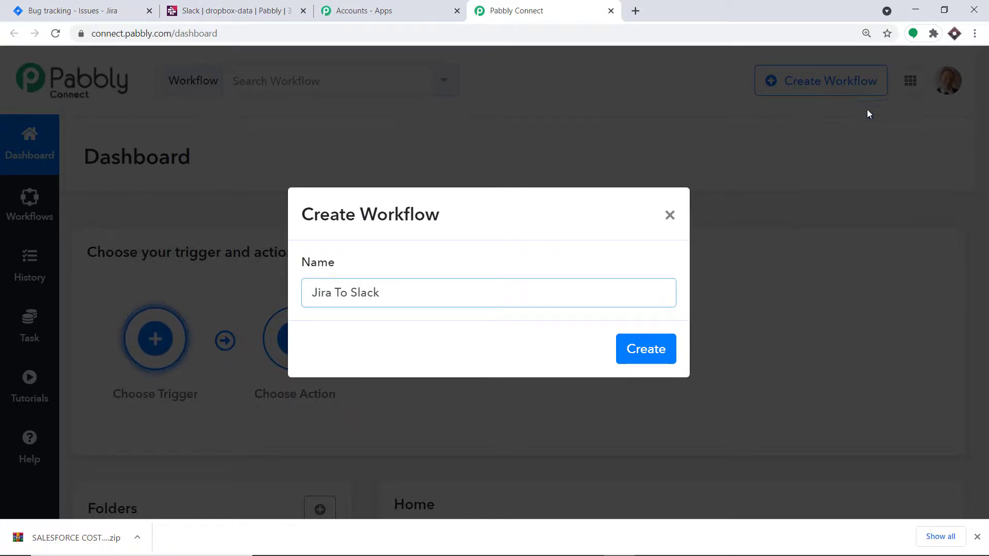
{"action": "left_click", "coordinate": [647, 348]}
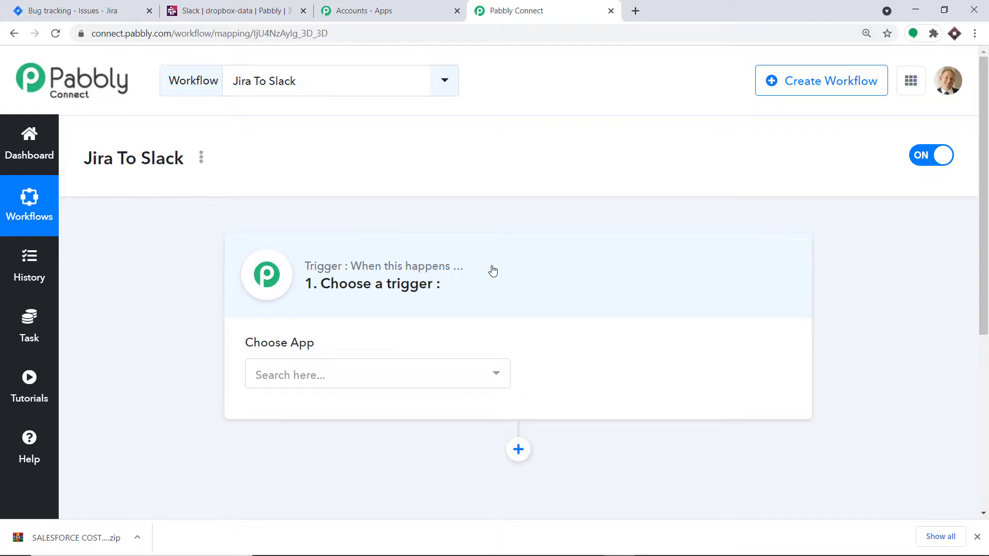
{"action": "left_click", "coordinate": [335, 380]}
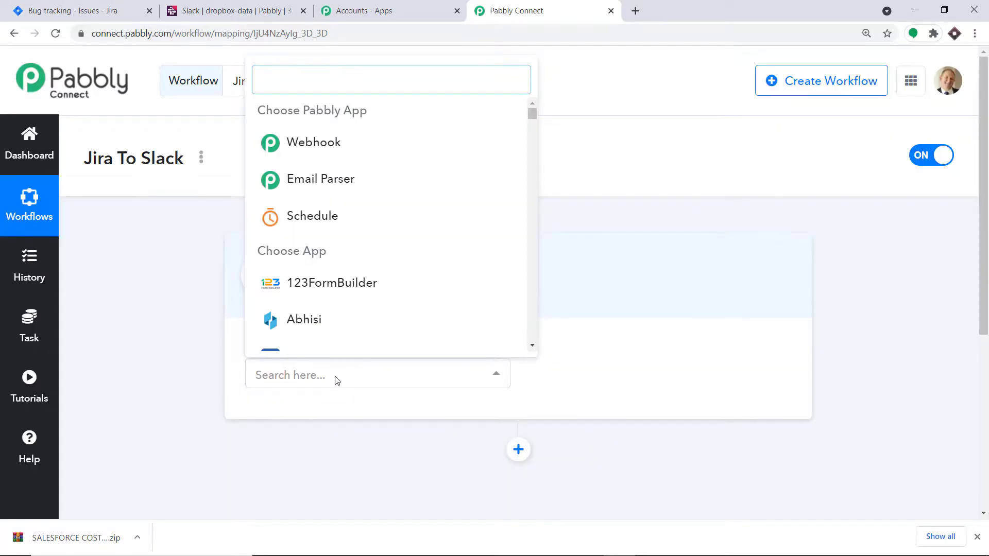
{"action": "type", "text": "jira"}
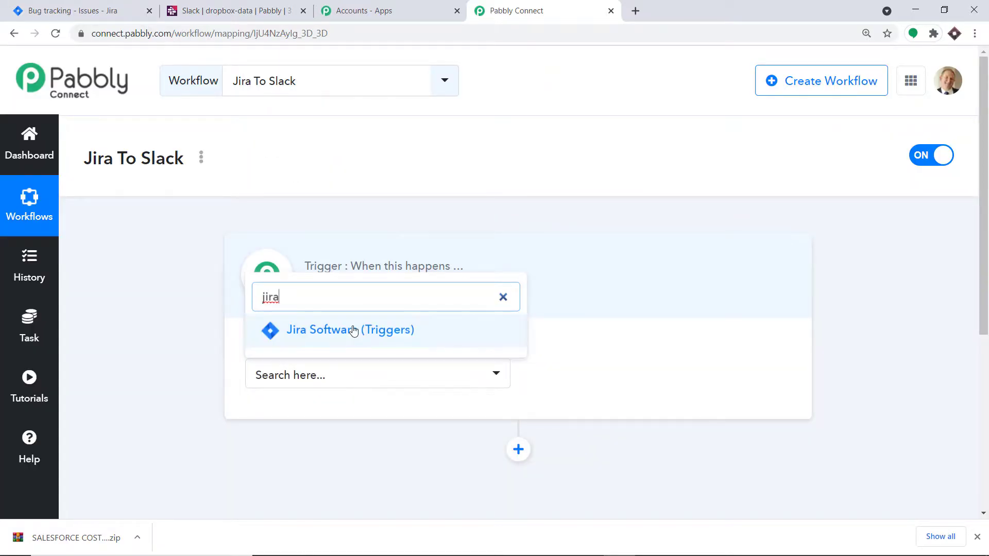
{"action": "left_click", "coordinate": [353, 330]}
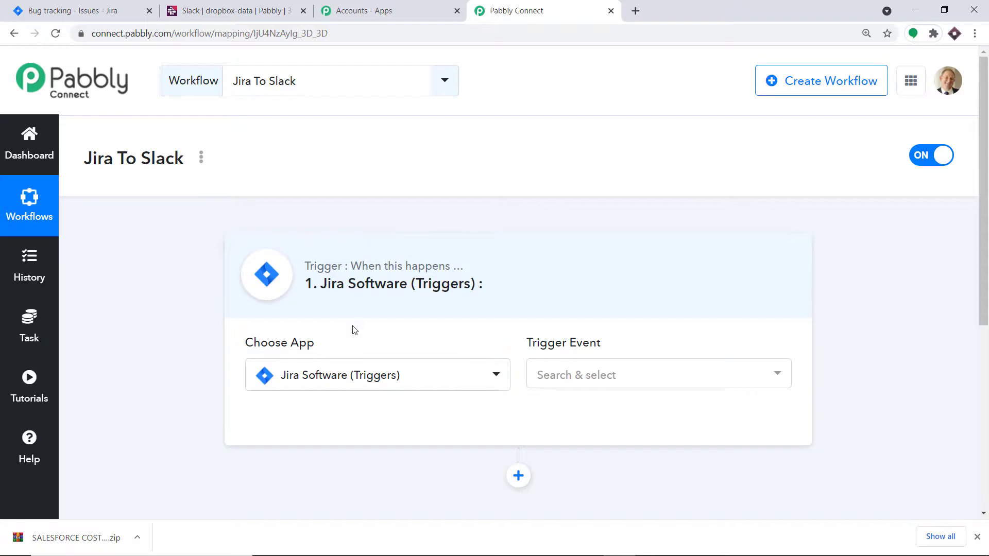
Choose New Issue as the Jira Software trigger event and close the event list.
{"action": "left_click", "coordinate": [573, 375]}
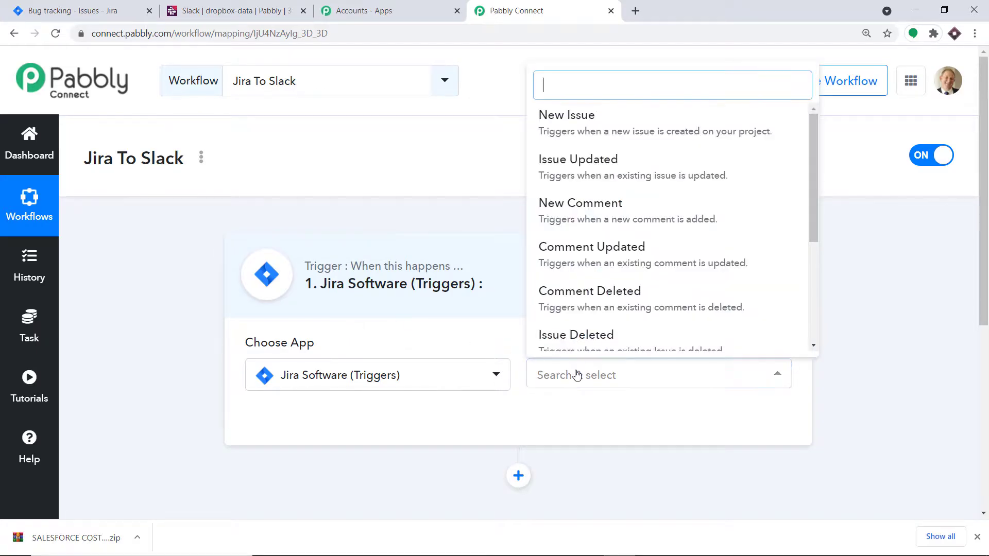
{"action": "left_click", "coordinate": [618, 117]}
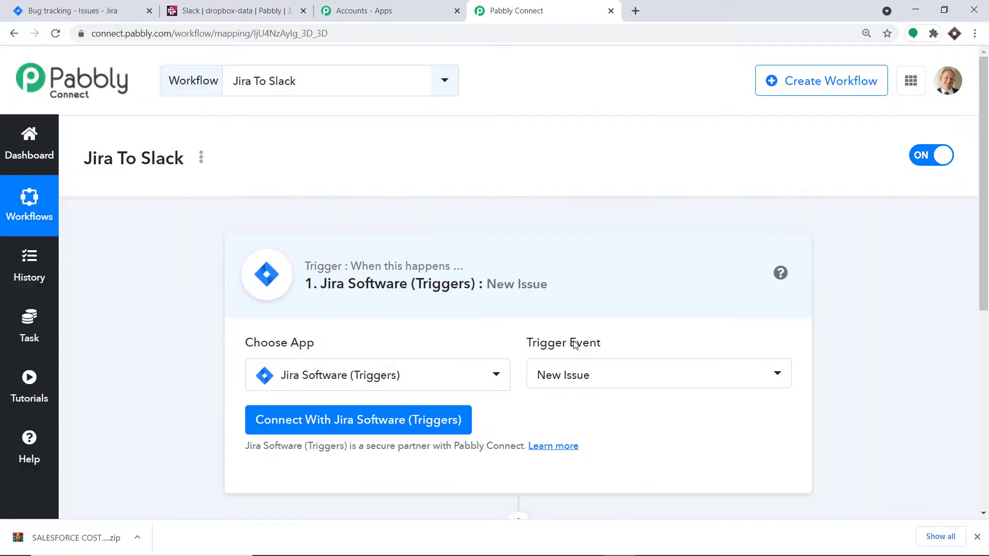
{"action": "left_click", "coordinate": [578, 372]}
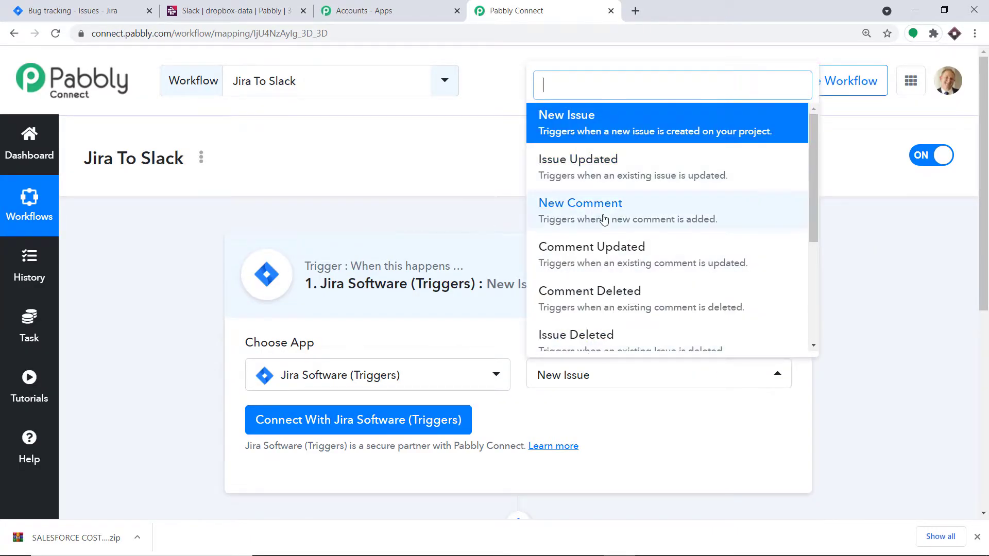
{"action": "scroll", "coordinate": [605, 222], "scroll_direction": "down", "scroll_amount": 3}
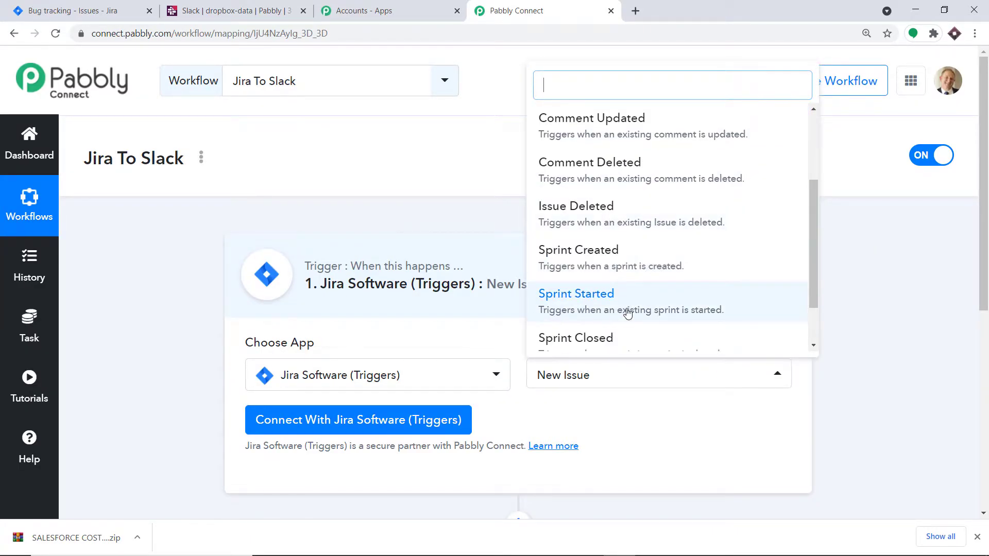
{"action": "scroll", "coordinate": [644, 249], "scroll_direction": "up", "scroll_amount": 3}
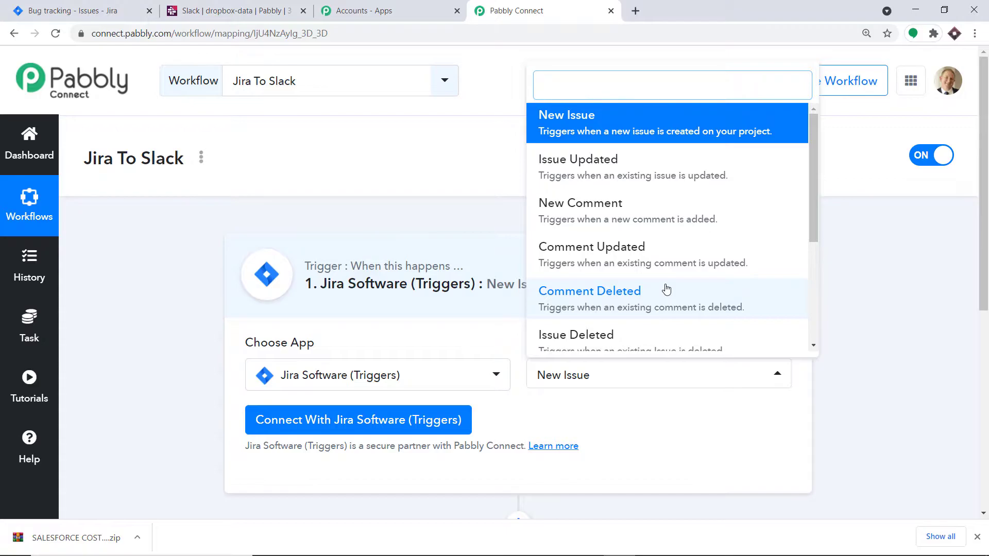
{"action": "left_click", "coordinate": [681, 446]}
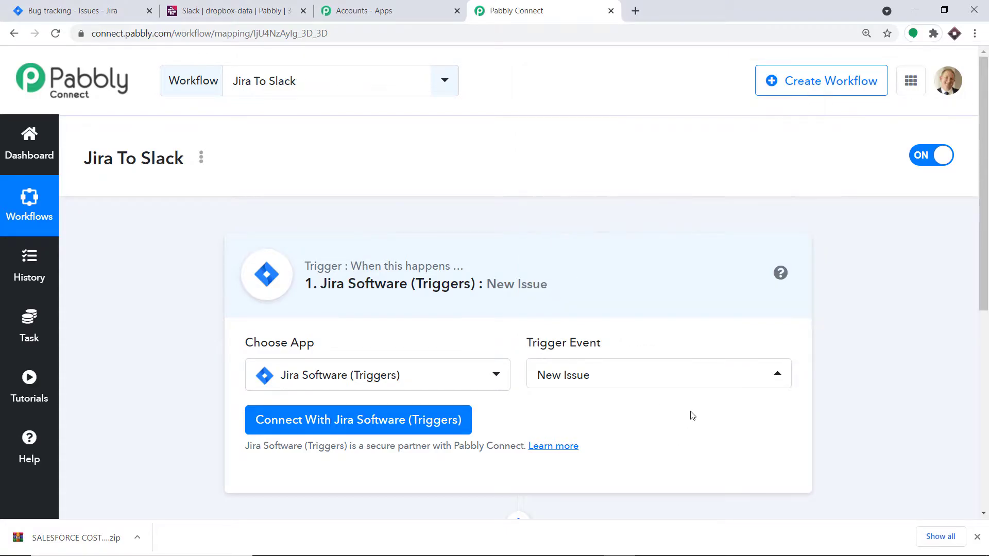
{"action": "scroll", "coordinate": [692, 249], "scroll_direction": "down", "scroll_amount": 2}
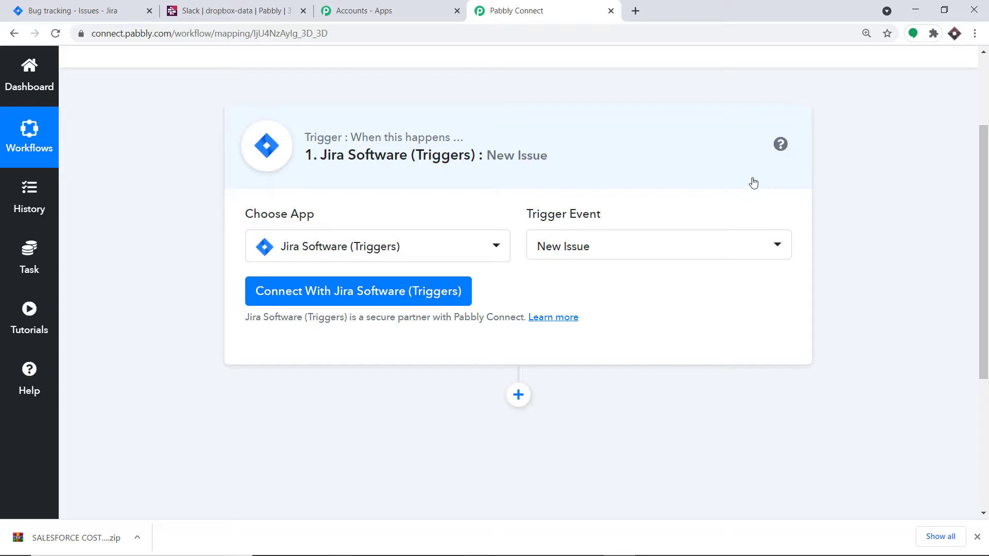
Open the Connect With Jira Software (Triggers) credentials form.
{"action": "left_click", "coordinate": [300, 293]}
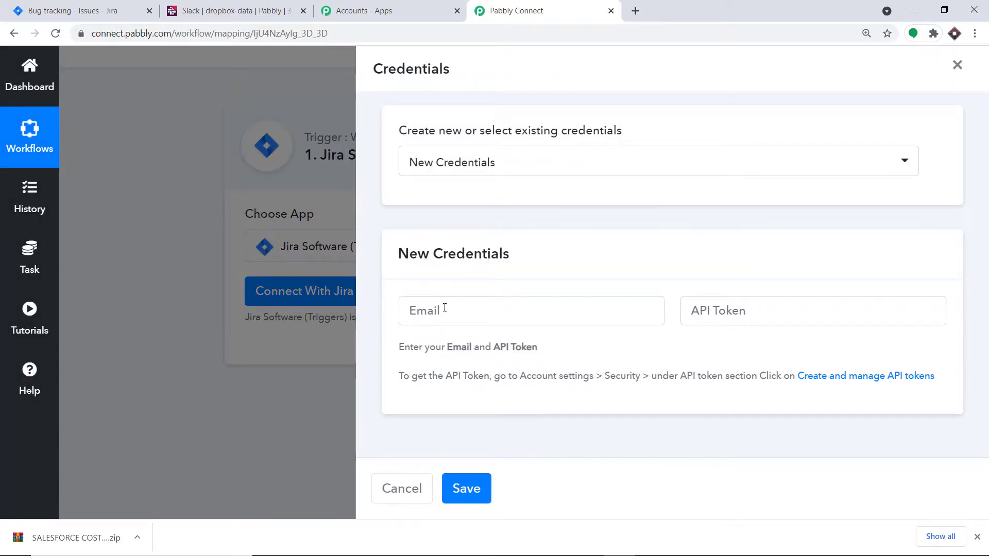
{"action": "left_click", "coordinate": [444, 309]}
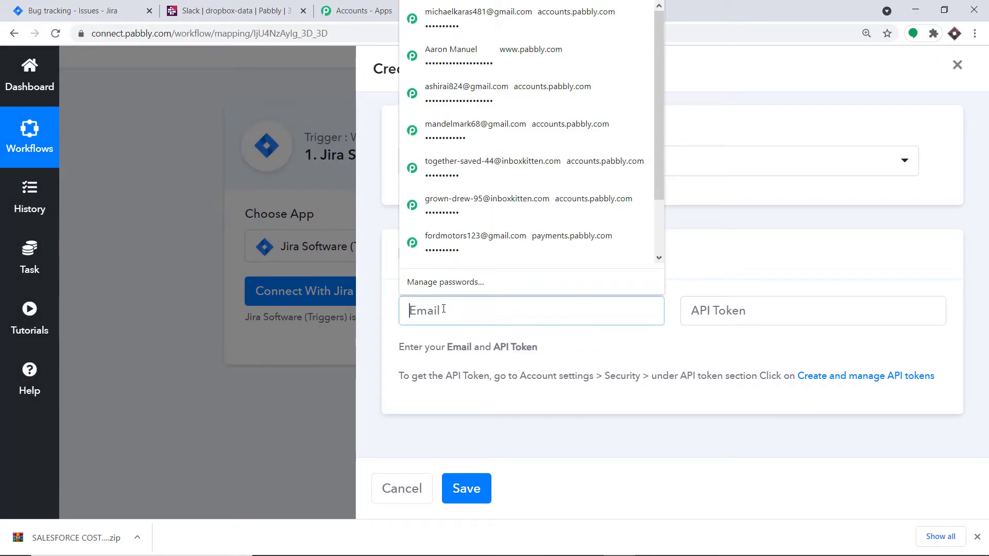
{"action": "left_click", "coordinate": [796, 301]}
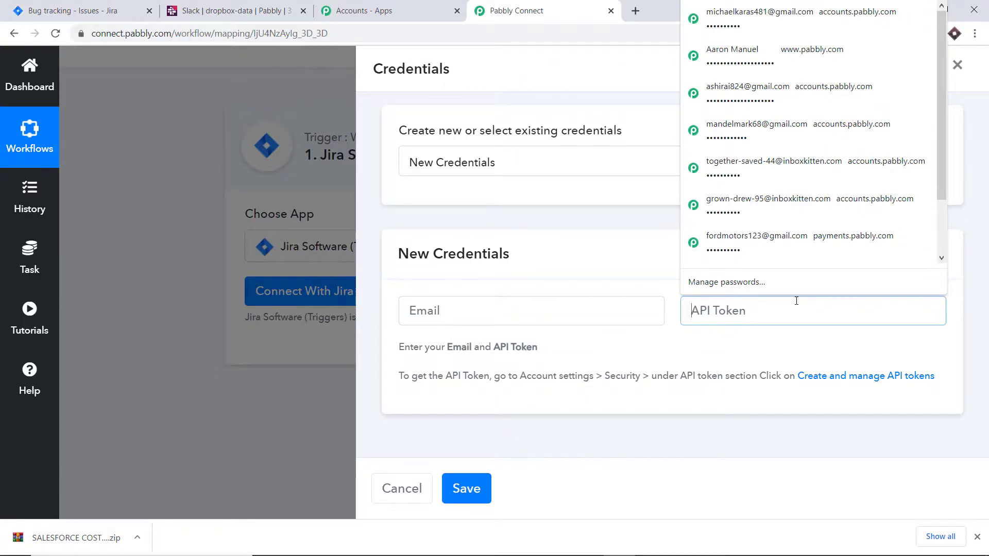
{"action": "left_click", "coordinate": [69, 13]}
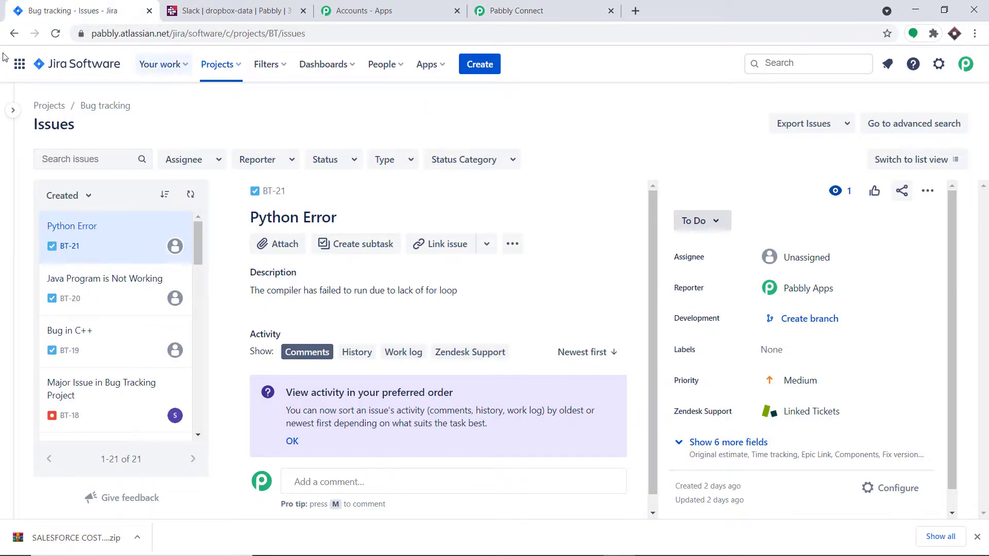
{"action": "left_click", "coordinate": [515, 11]}
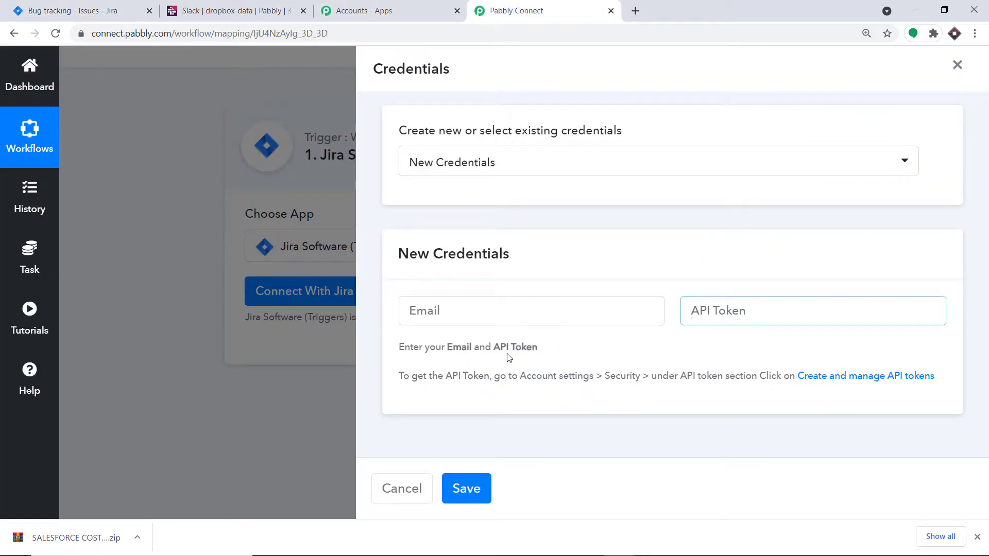
Fill the Email field with the suggested account e-mail, then switch to the Jira tab.
{"action": "left_click", "coordinate": [458, 307]}
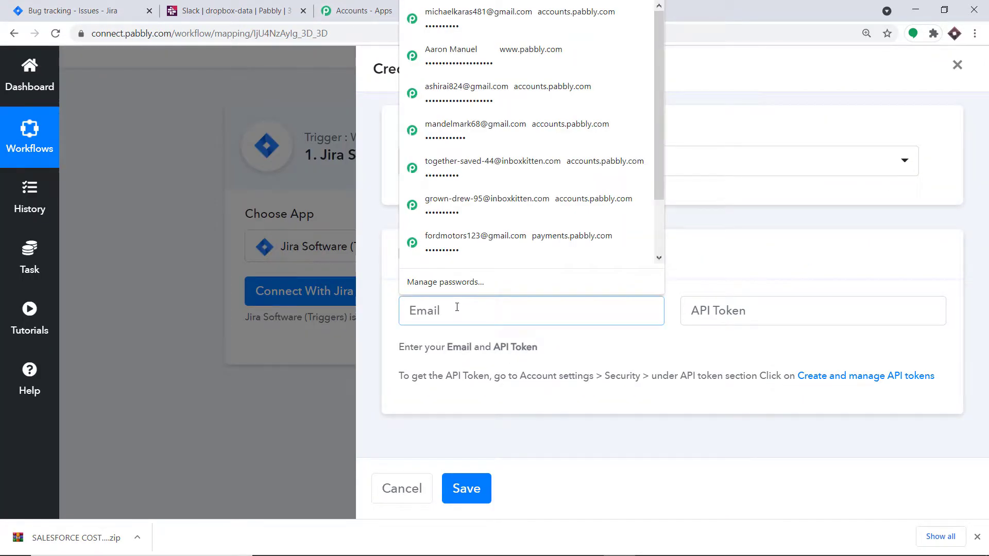
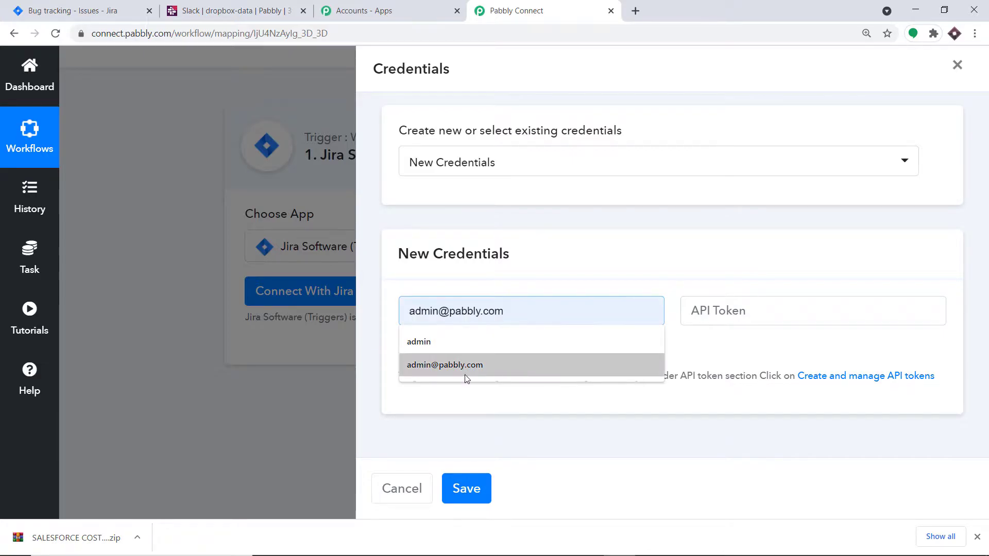
{"action": "left_click", "coordinate": [466, 367]}
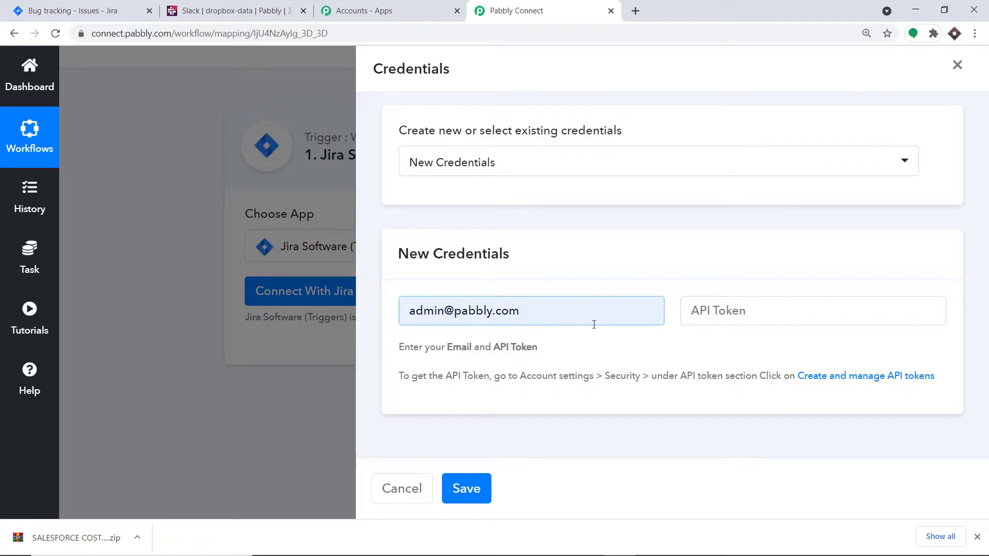
{"action": "left_click", "coordinate": [703, 317]}
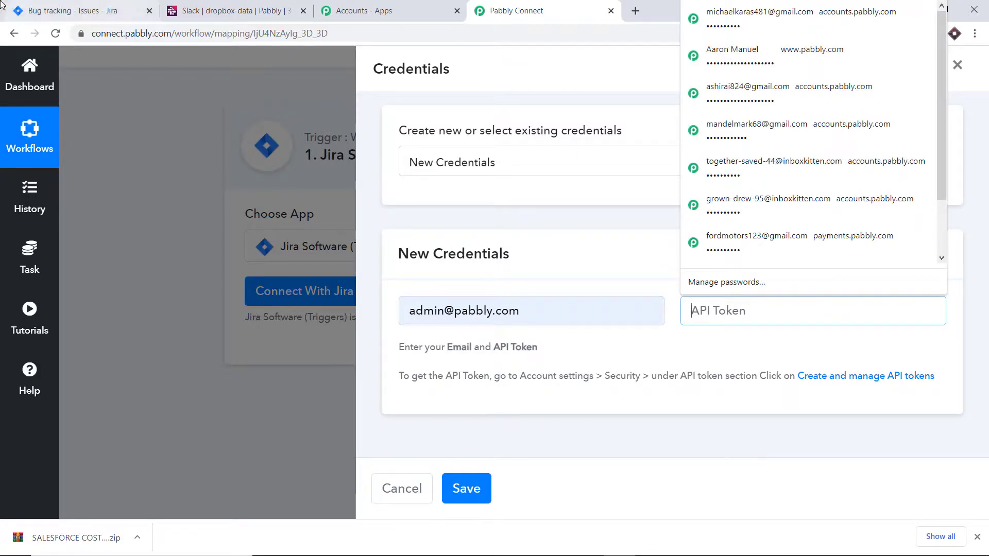
{"action": "left_click", "coordinate": [41, 11]}
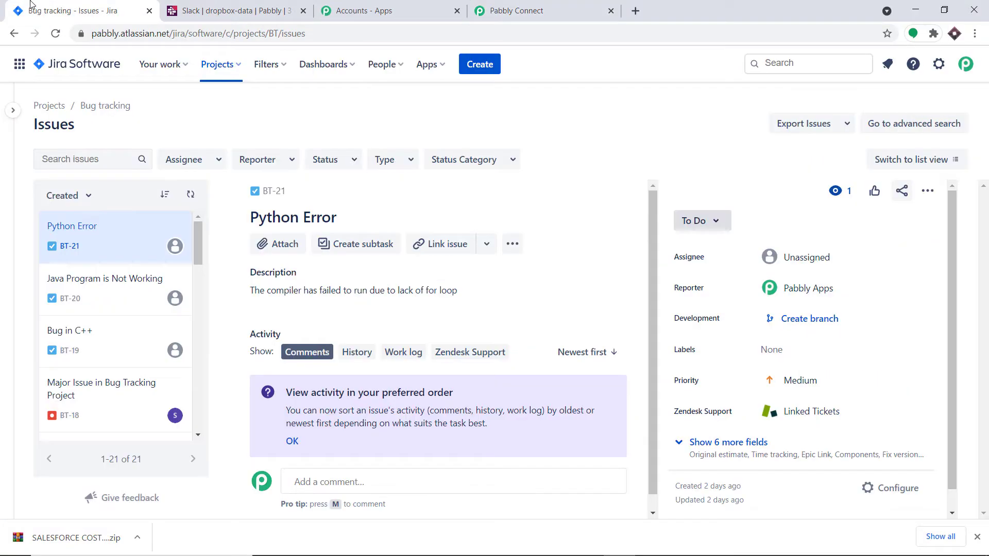
Reach the Atlassian API Tokens page via Account settings and Security.
{"action": "left_click", "coordinate": [965, 63]}
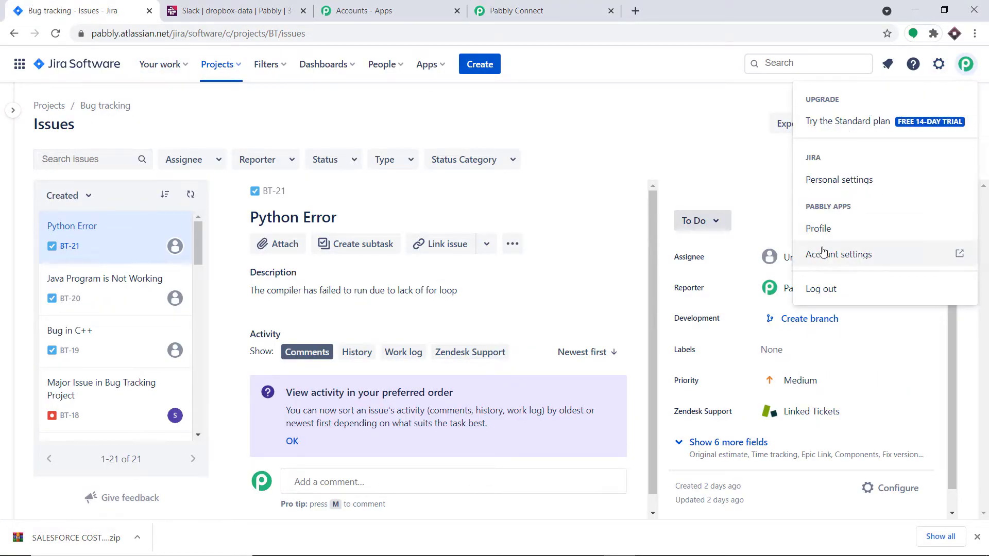
{"action": "left_click", "coordinate": [851, 258]}
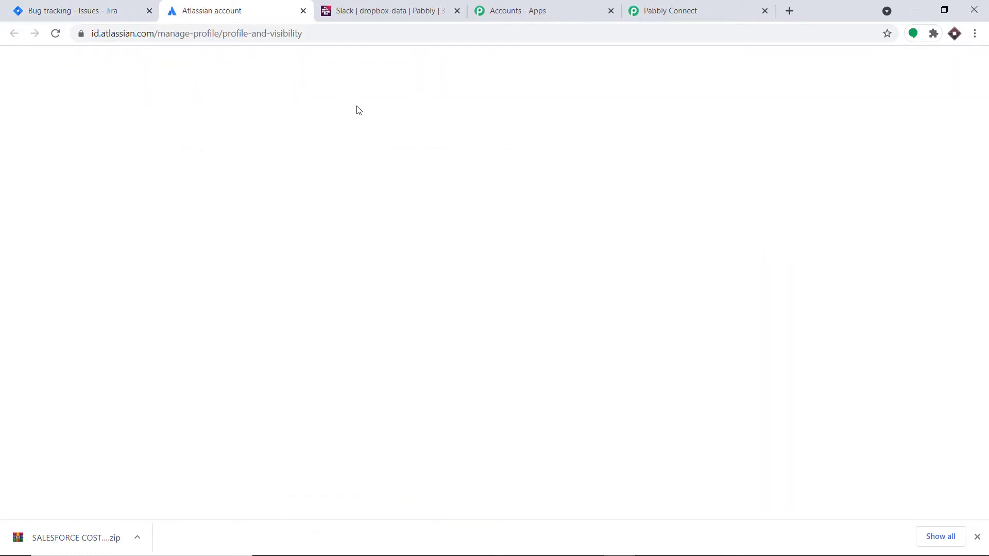
{"action": "left_click", "coordinate": [61, 38]}
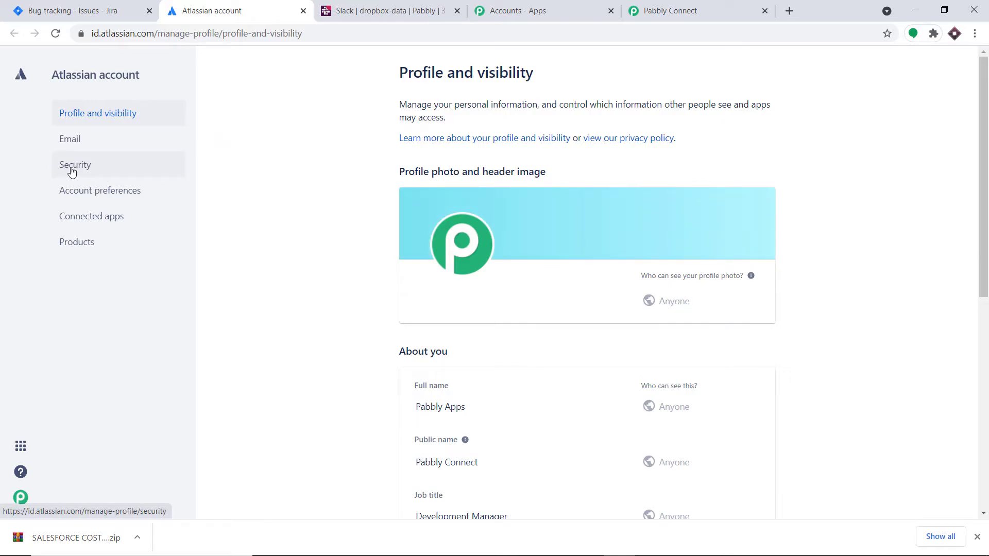
{"action": "left_click", "coordinate": [63, 169]}
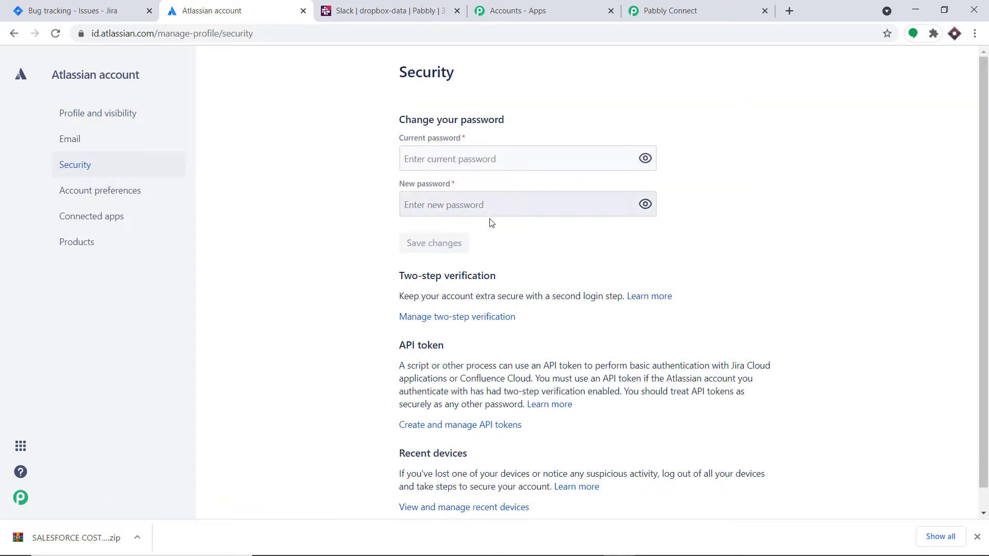
{"action": "scroll", "coordinate": [424, 339], "scroll_direction": "down", "scroll_amount": 1}
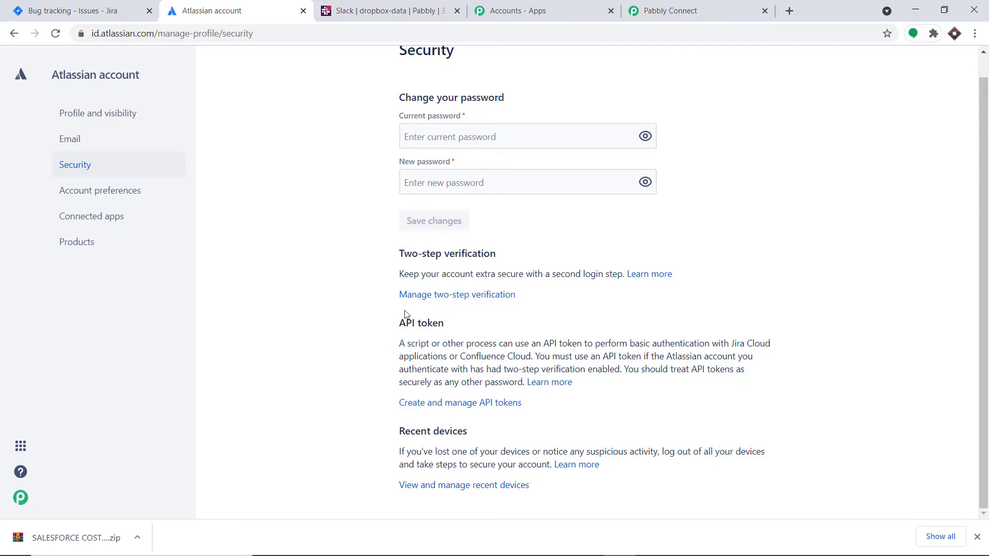
{"action": "left_click", "coordinate": [428, 404]}
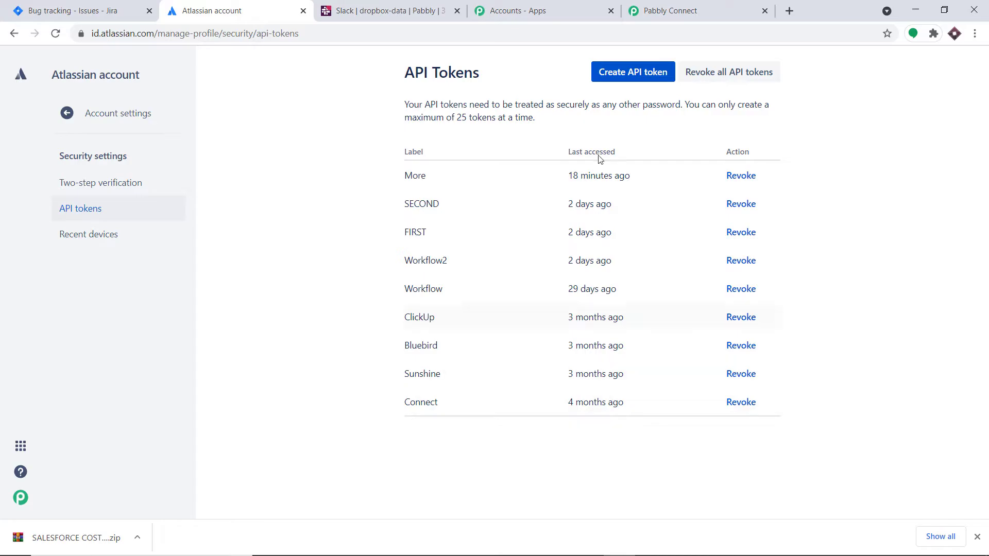
Create an API token labelled SLACK and copy its value.
{"action": "left_click", "coordinate": [647, 74]}
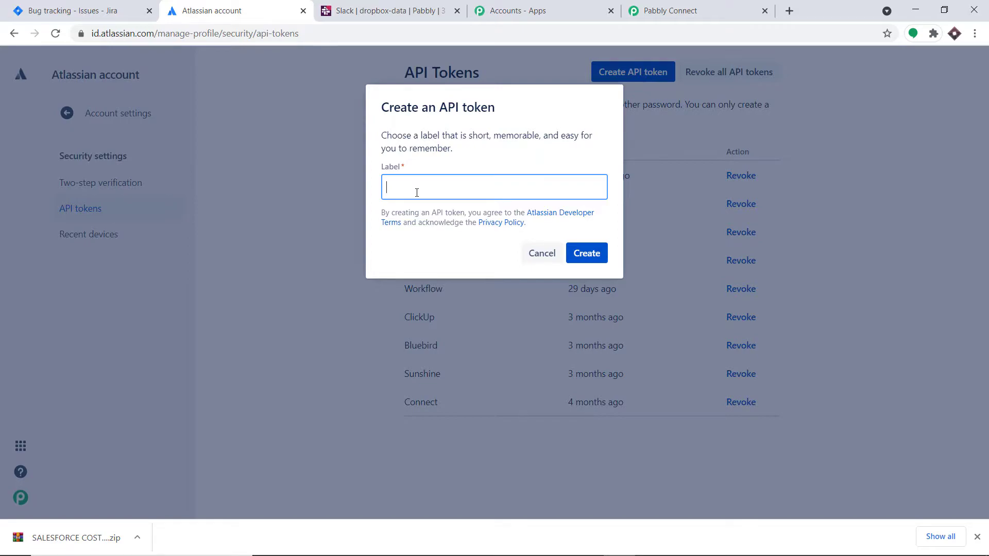
{"action": "type", "text": "SLACK"}
{"action": "left_click", "coordinate": [584, 258]}
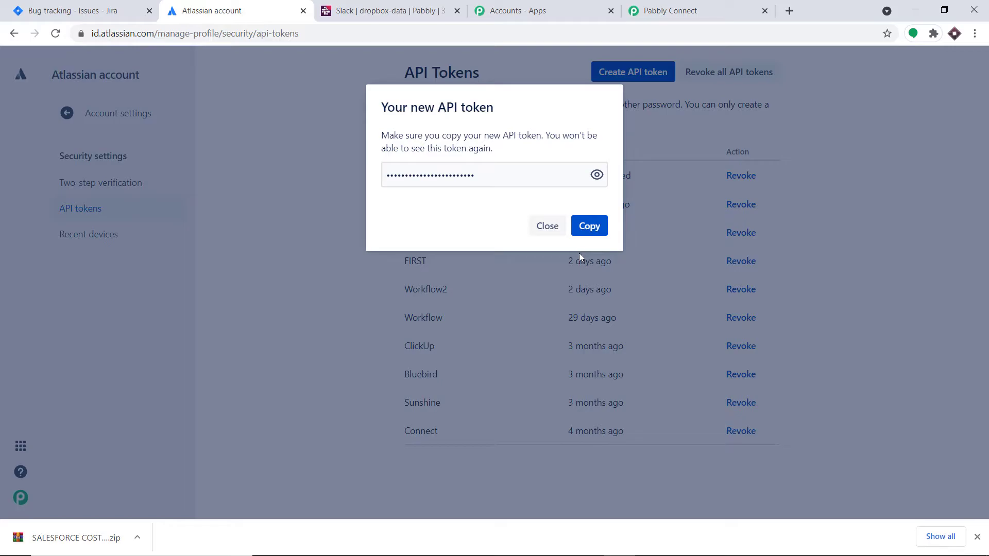
{"action": "left_click", "coordinate": [597, 175]}
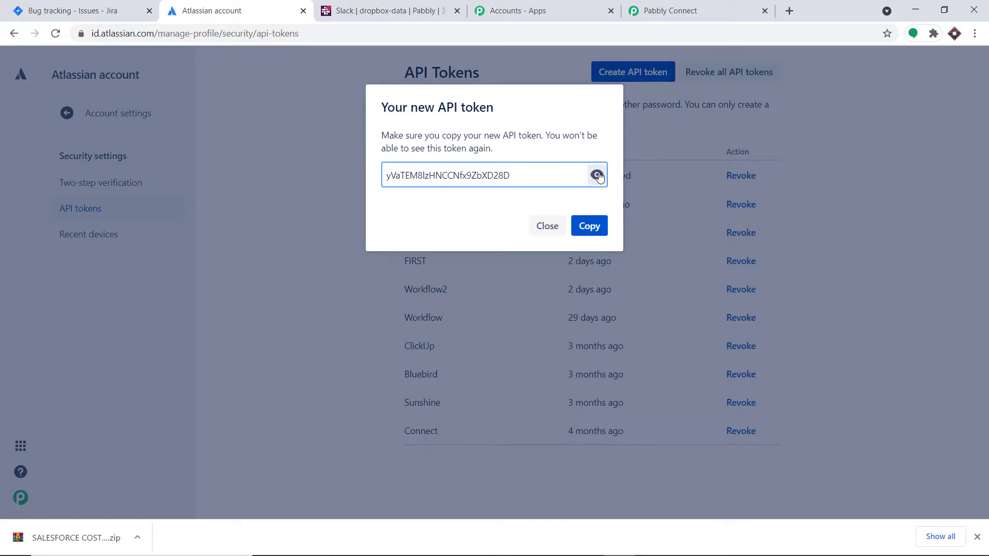
{"action": "left_click", "coordinate": [589, 226]}
Paste the copied token into the API Token field of Pabbly's Jira credentials form.
{"action": "left_click", "coordinate": [669, 11]}
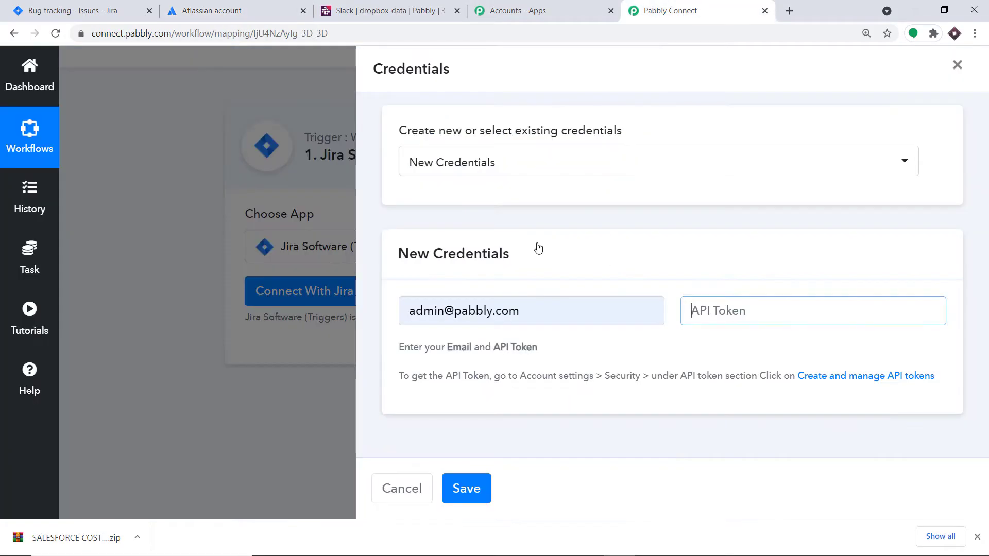
{"action": "left_click", "coordinate": [702, 309]}
{"action": "right_click", "coordinate": [746, 315]}
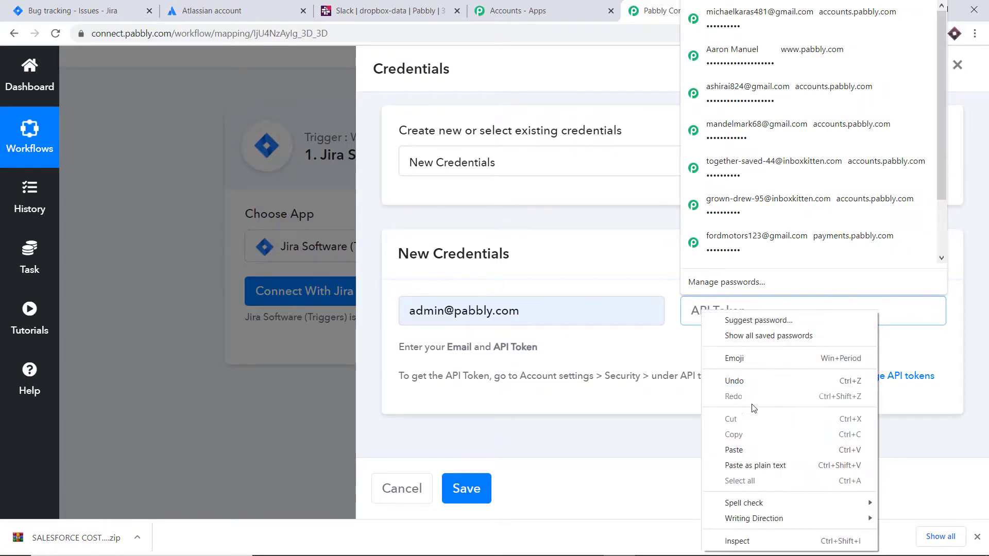
{"action": "left_click", "coordinate": [754, 449]}
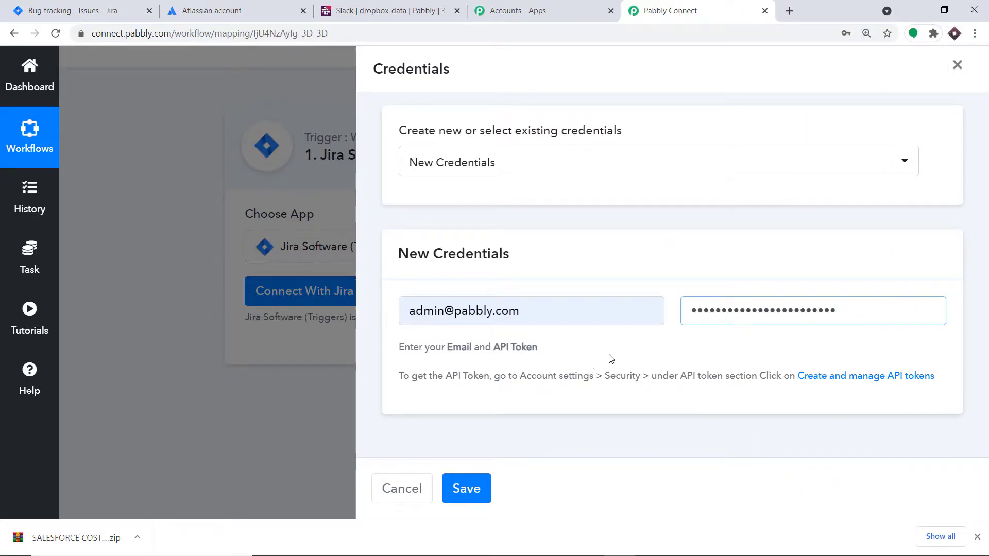
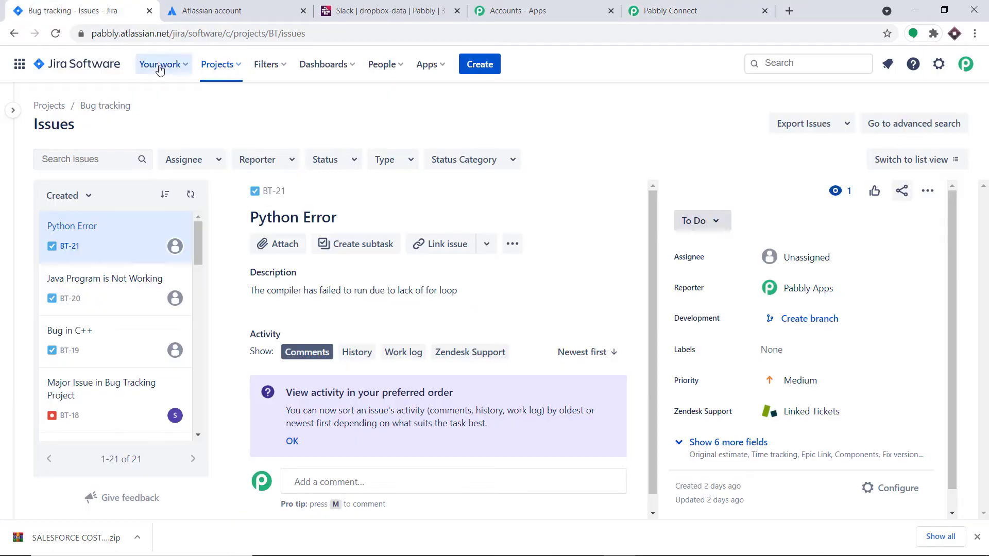
Copy the subdomain 'pabbly' from the Jira address into the trigger's Domain field.
{"action": "left_click_drag", "start_coordinate": [119, 32], "coordinate": [87, 31]}
{"action": "right_click", "coordinate": [123, 36]}
{"action": "left_click", "coordinate": [164, 128]}
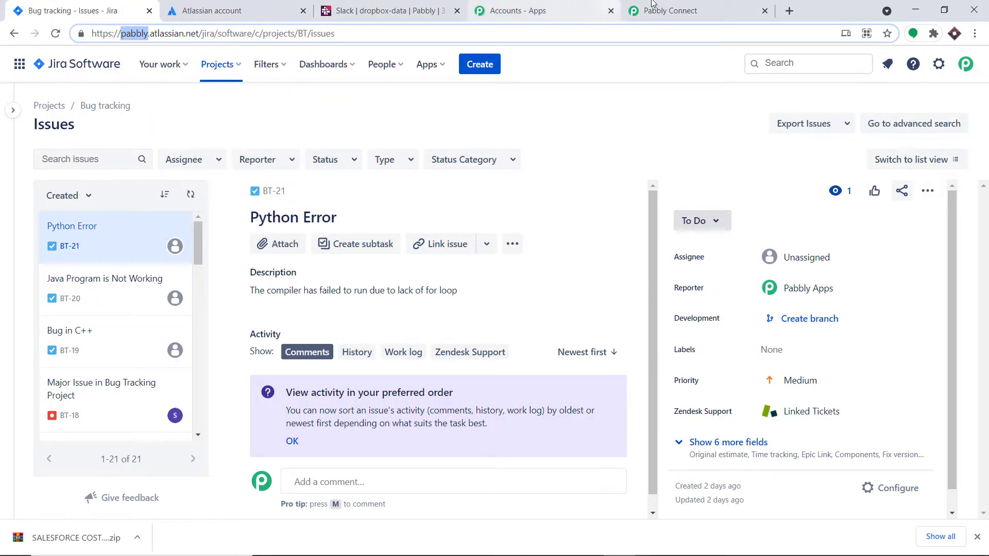
{"action": "left_click", "coordinate": [658, 7]}
{"action": "left_click", "coordinate": [288, 268]}
{"action": "right_click", "coordinate": [288, 268]}
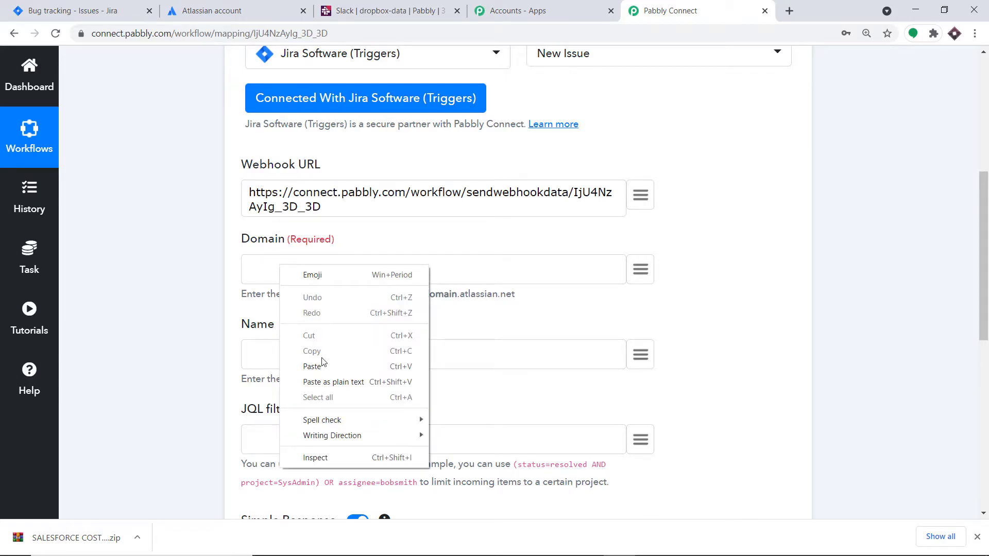
{"action": "left_click", "coordinate": [326, 369]}
Enter ABC as the webhook name.
{"action": "left_click", "coordinate": [296, 348]}
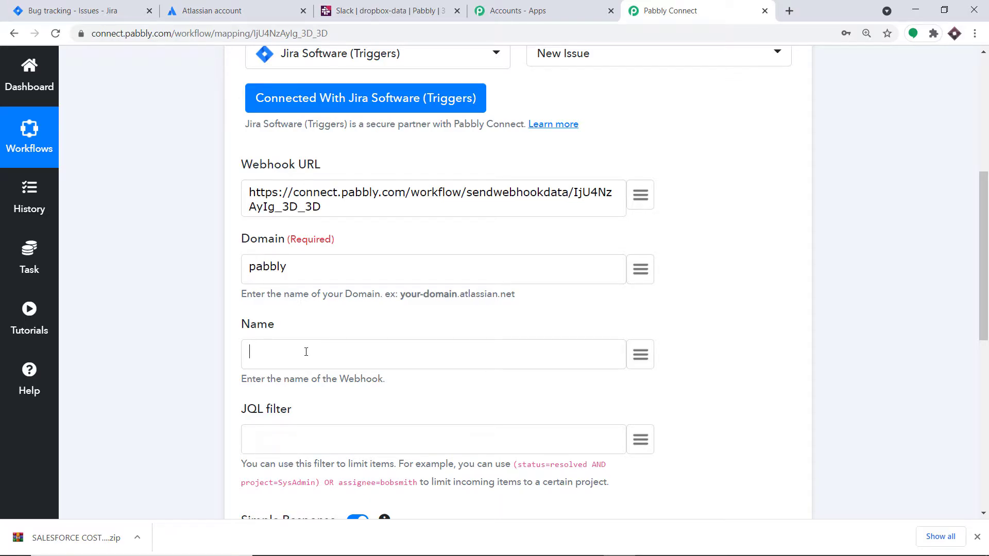
{"action": "type", "text": "ABC"}
{"action": "scroll", "coordinate": [309, 345], "scroll_direction": "down", "scroll_amount": 3}
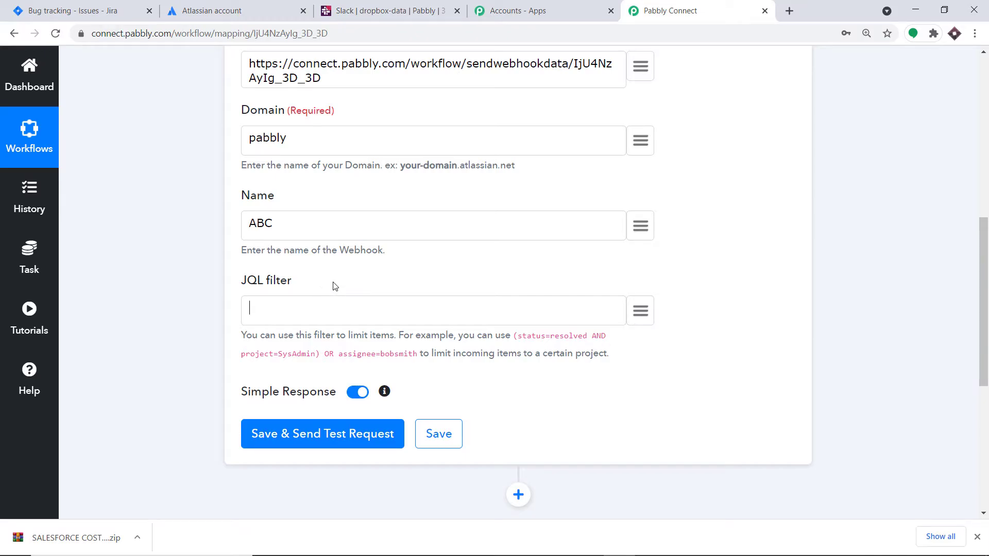
Open the Bug tracking project in Jira and copy its project name.
{"action": "left_click", "coordinate": [73, 11]}
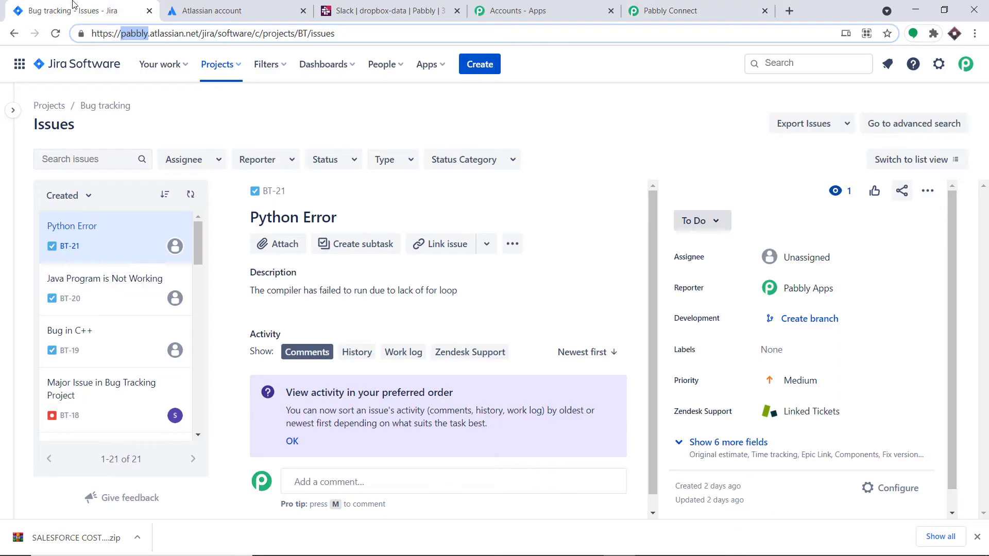
{"action": "left_click", "coordinate": [226, 68]}
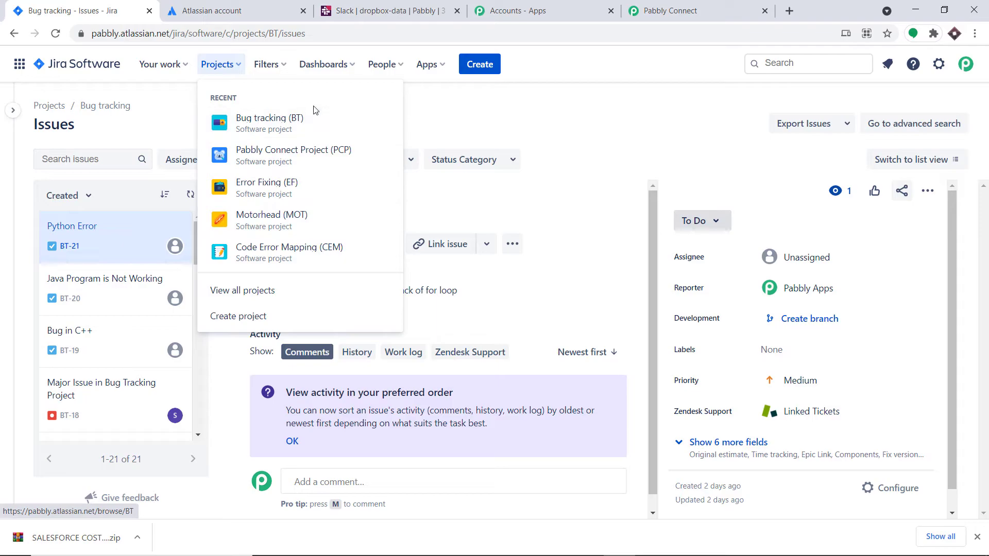
{"action": "left_click", "coordinate": [273, 120]}
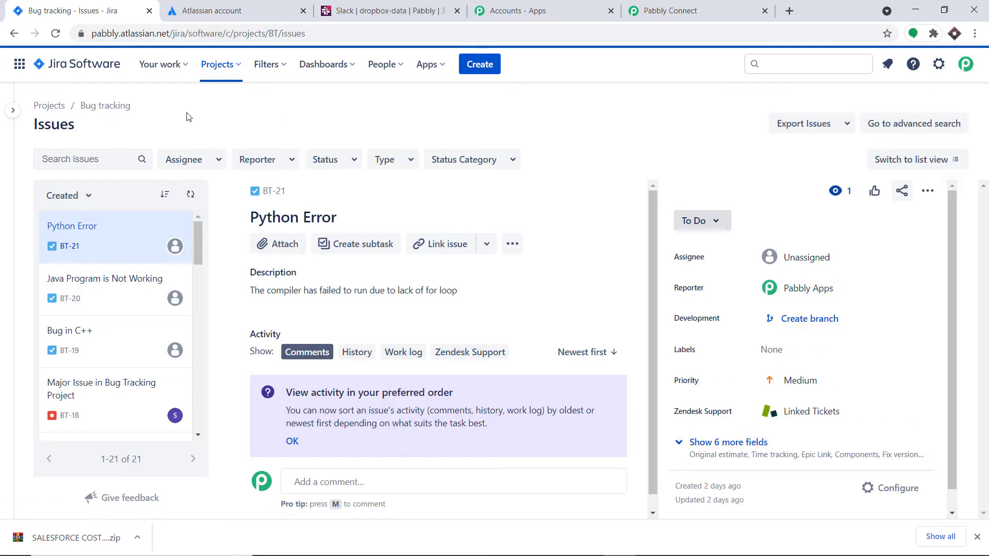
{"action": "left_click_drag", "start_coordinate": [133, 111], "coordinate": [86, 113]}
{"action": "right_click", "coordinate": [86, 112]}
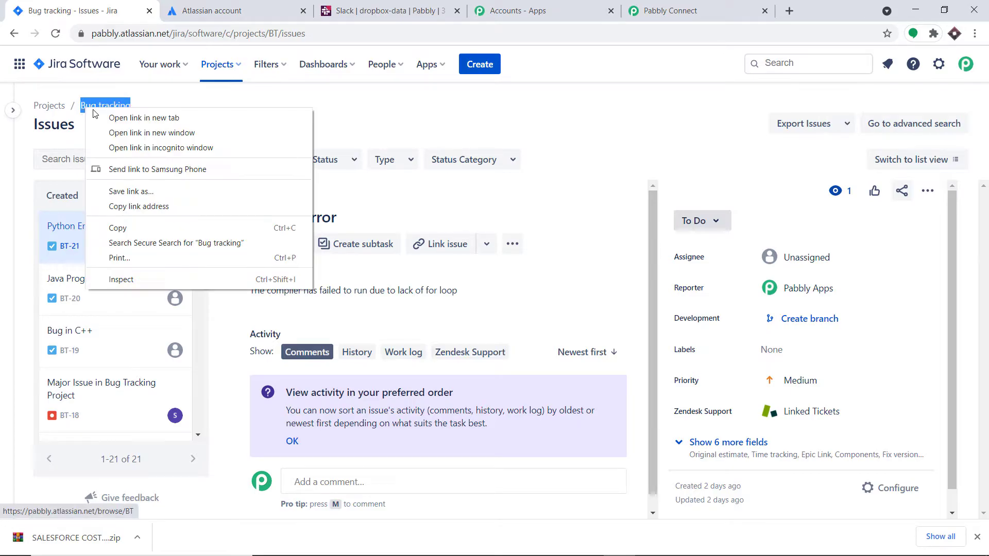
{"action": "left_click", "coordinate": [126, 226]}
Paste 'Bug tracking' into the JQL filter and put 'project=' in front of it.
{"action": "left_click", "coordinate": [670, 10]}
{"action": "left_click", "coordinate": [297, 301]}
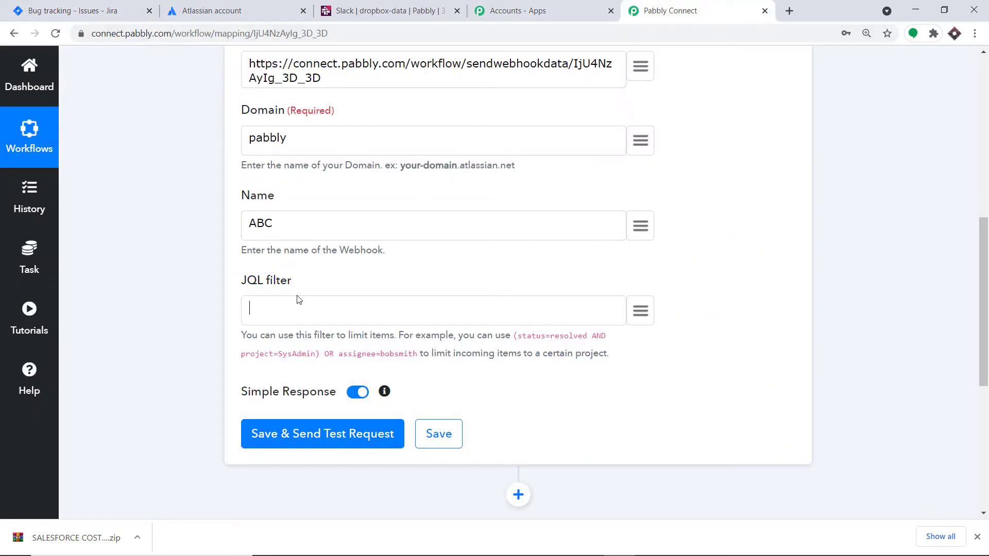
{"action": "key", "text": "ctrl+v"}
{"action": "left_click_drag", "start_coordinate": [257, 354], "coordinate": [279, 358]}
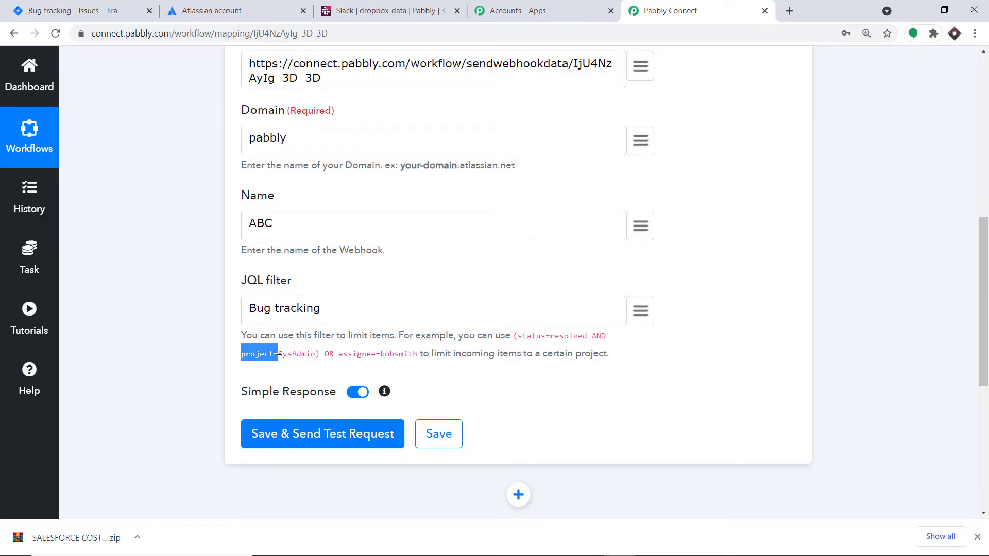
{"action": "right_click", "coordinate": [271, 355]}
{"action": "left_click", "coordinate": [288, 364]}
{"action": "left_click", "coordinate": [251, 308]}
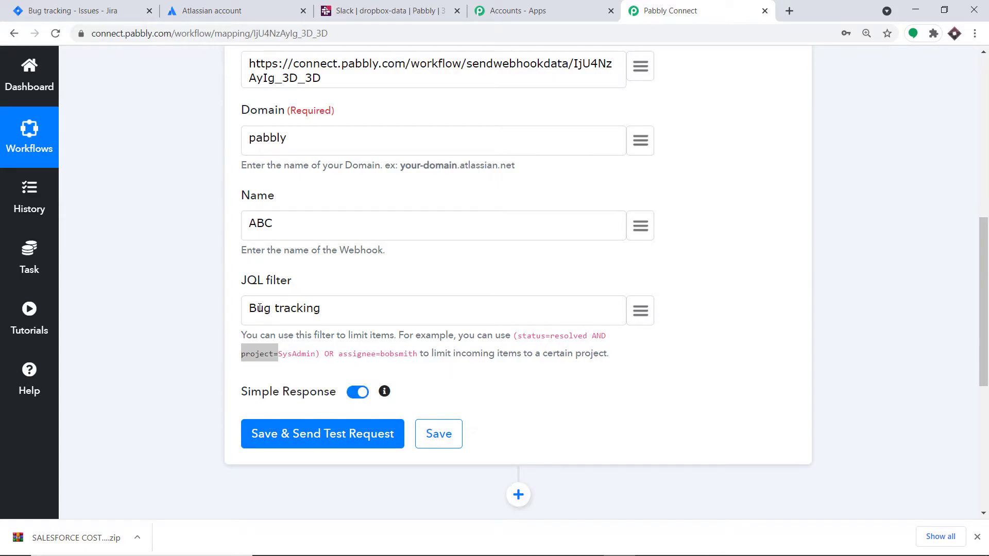
{"action": "key", "text": "ctrl+v"}
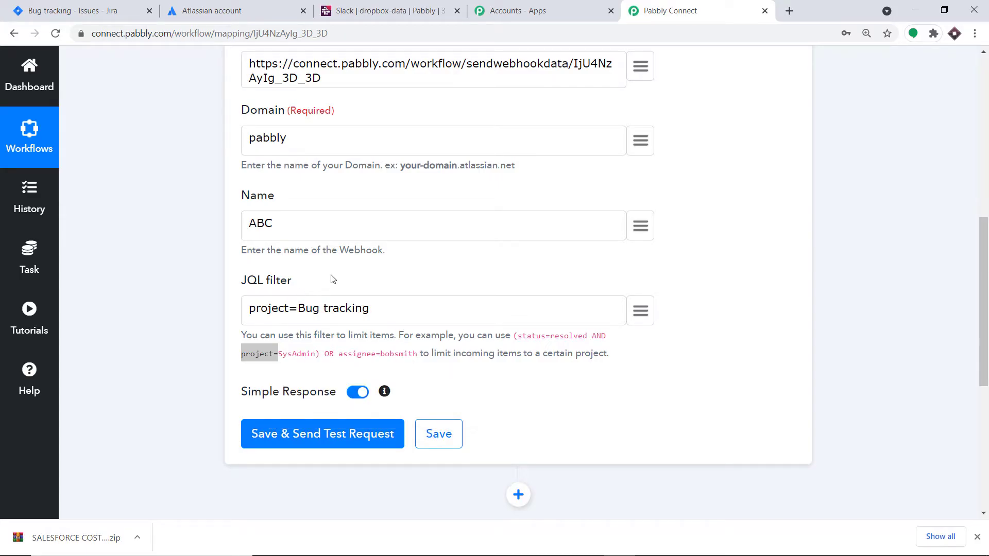
Finish editing the JQL filter as project=Bug tracking and review the trigger form.
{"action": "left_click", "coordinate": [333, 279]}
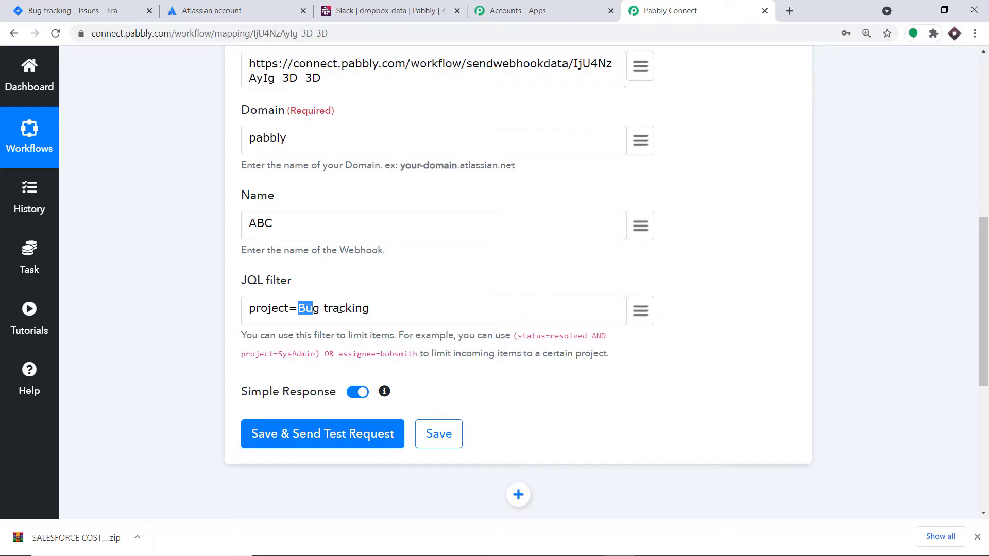
{"action": "left_click", "coordinate": [379, 311], "text": "shift"}
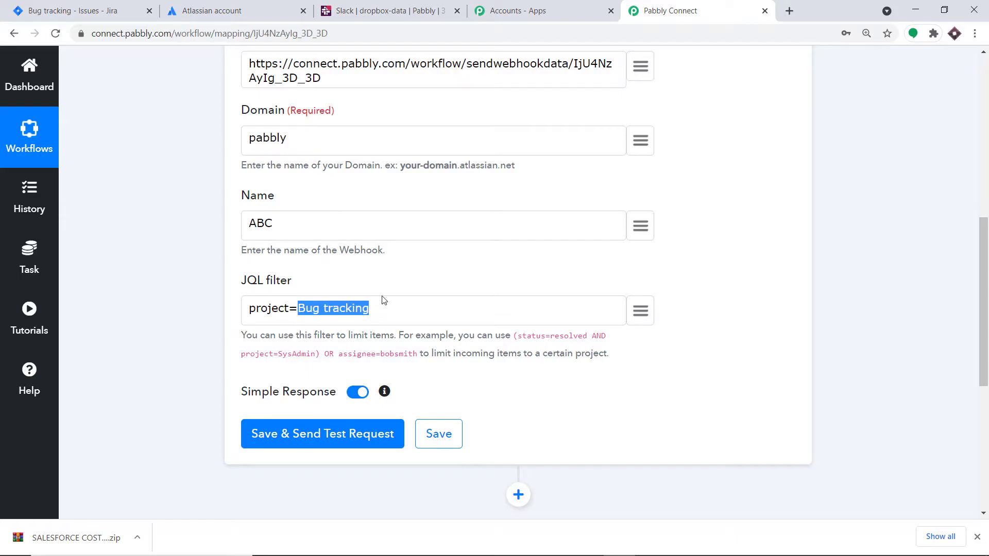
{"action": "left_click", "coordinate": [370, 272]}
{"action": "scroll", "coordinate": [366, 274], "scroll_direction": "up", "scroll_amount": 1}
{"action": "scroll", "coordinate": [368, 275], "scroll_direction": "up", "scroll_amount": 1}
{"action": "scroll", "coordinate": [335, 253], "scroll_direction": "down", "scroll_amount": 3}
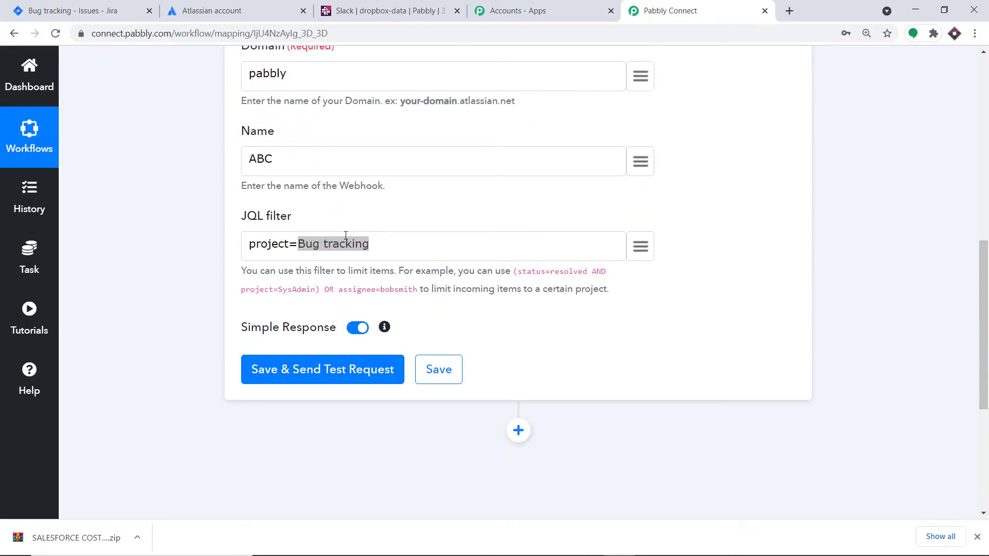
{"action": "scroll", "coordinate": [401, 209], "scroll_direction": "down", "scroll_amount": 3}
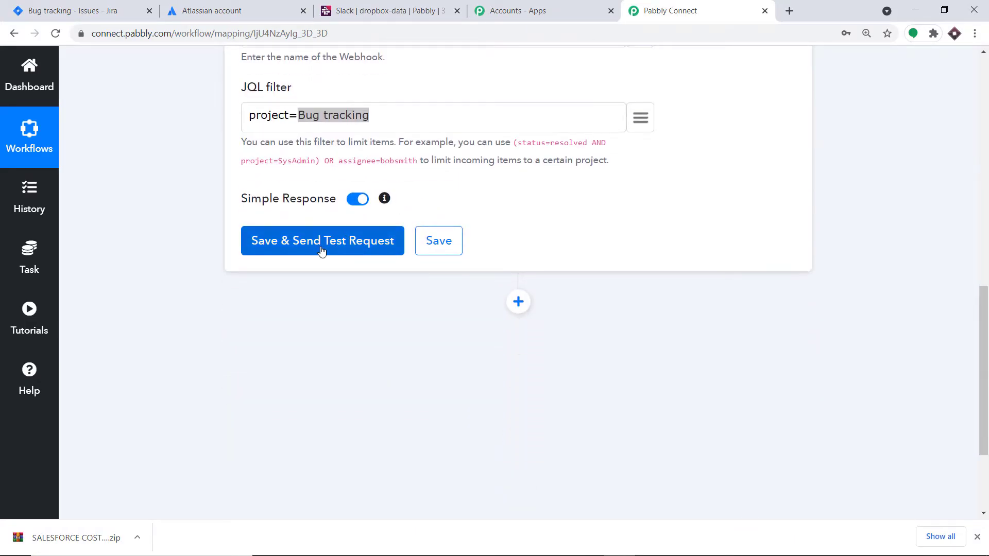
Save the Jira trigger and check the test response registers jira:issue_created.
{"action": "left_click", "coordinate": [324, 246]}
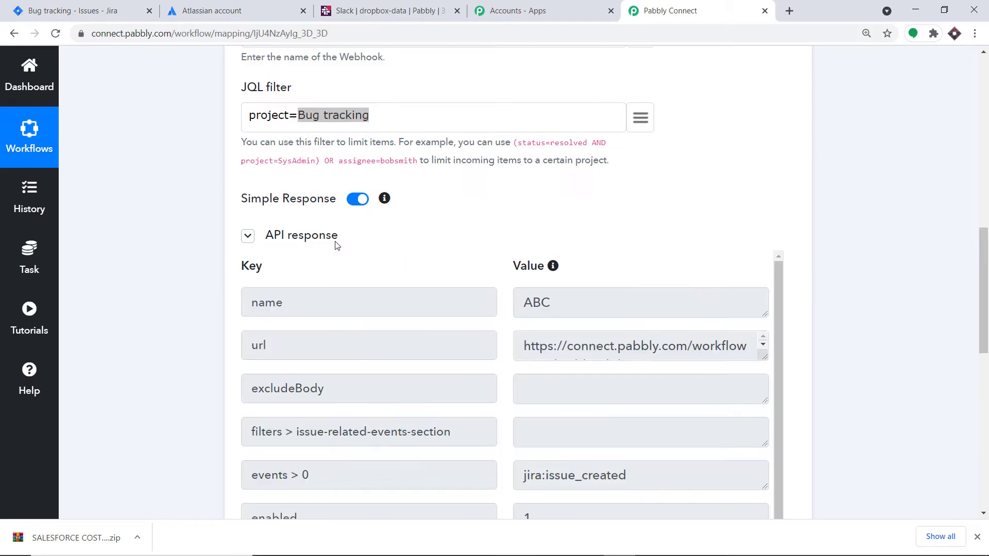
{"action": "scroll", "coordinate": [547, 302], "scroll_direction": "down", "scroll_amount": 1}
{"action": "scroll", "coordinate": [548, 303], "scroll_direction": "down", "scroll_amount": 5}
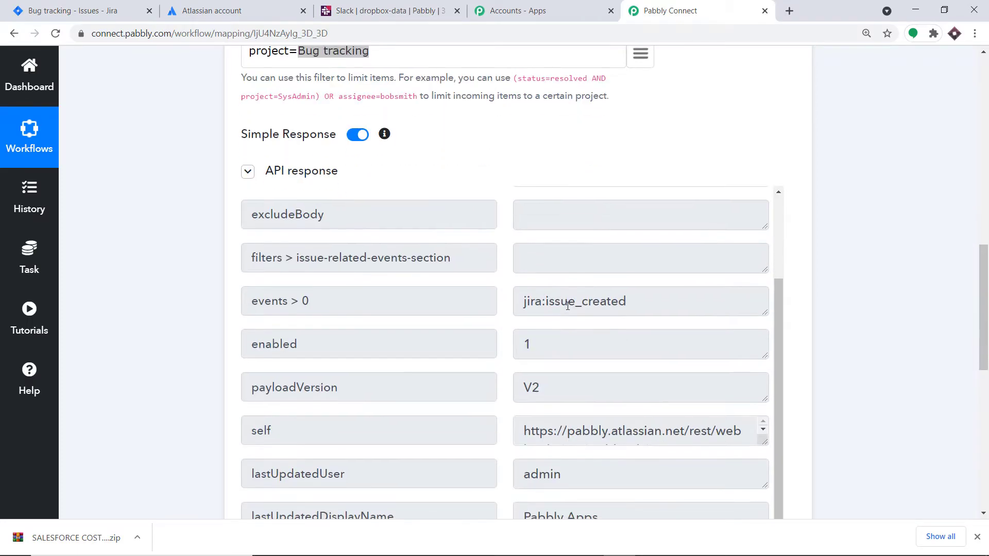
{"action": "scroll", "coordinate": [463, 261], "scroll_direction": "up", "scroll_amount": 2}
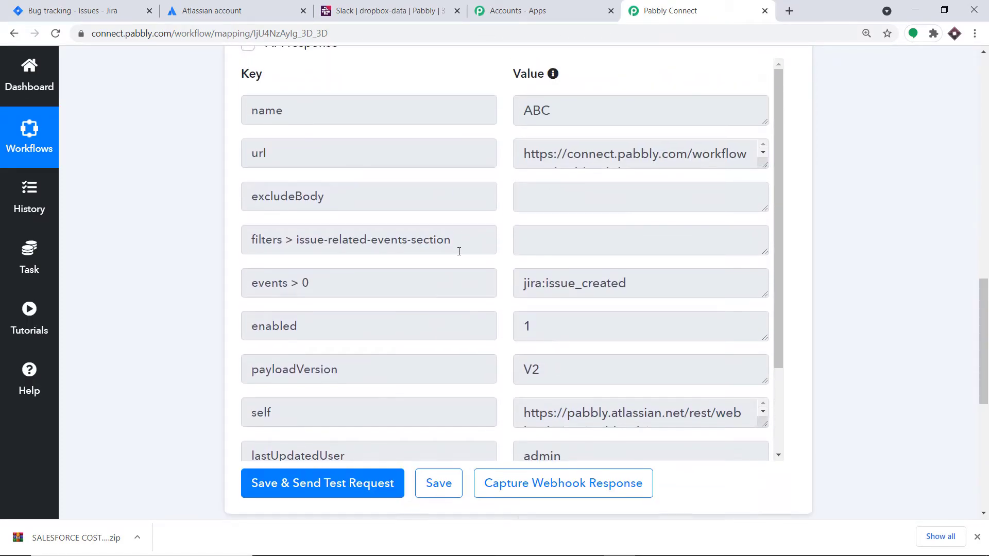
{"action": "scroll", "coordinate": [459, 251], "scroll_direction": "up", "scroll_amount": 3}
Start capturing the webhook response, leaving the trigger waiting for a new Jira issue.
{"action": "key", "text": "ctrl+1"}
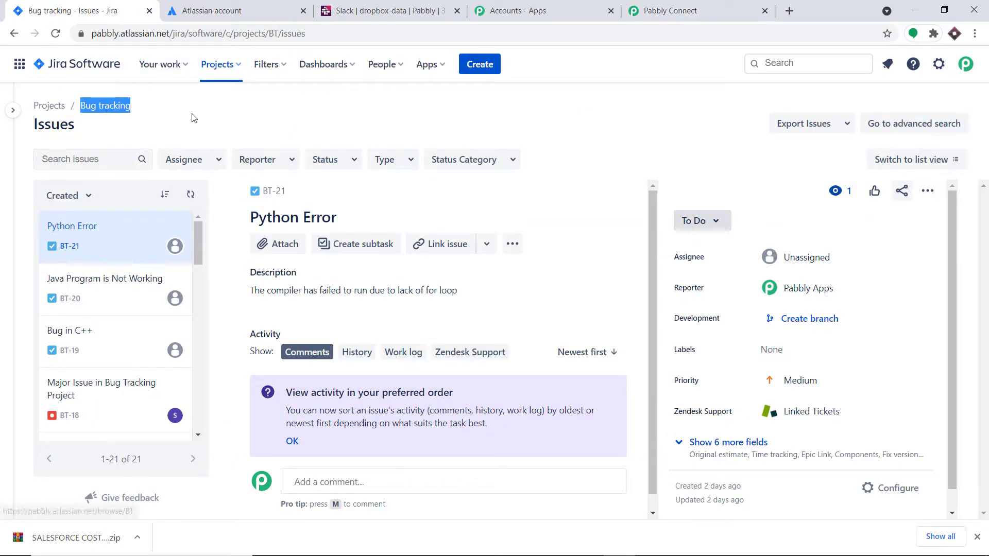
{"action": "left_click", "coordinate": [194, 117]}
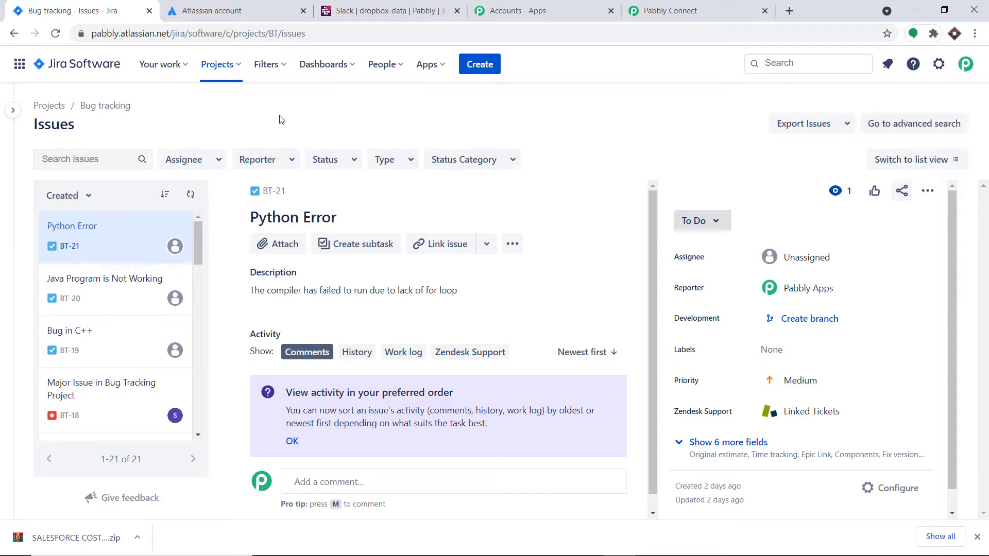
{"action": "left_click", "coordinate": [700, 13]}
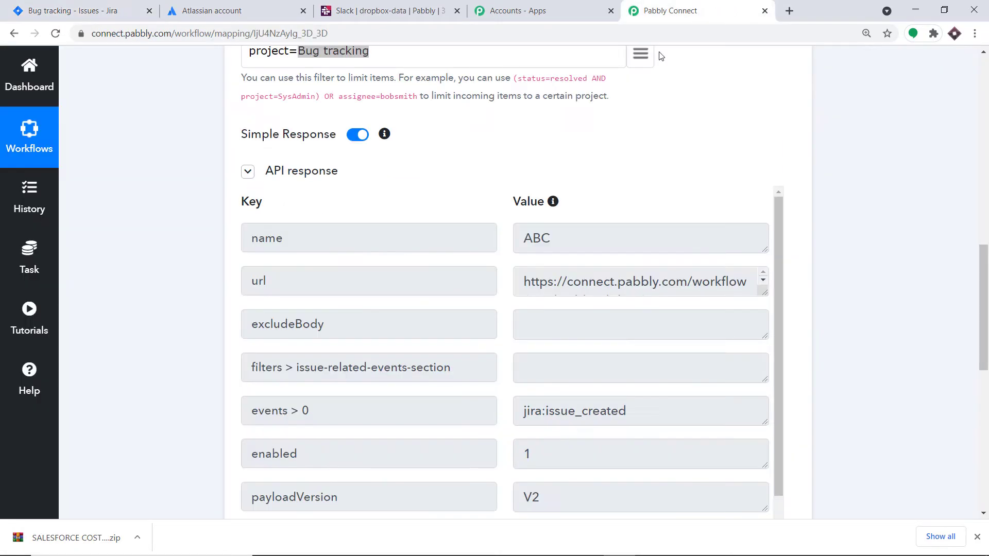
{"action": "scroll", "coordinate": [592, 206], "scroll_direction": "down", "scroll_amount": 6}
{"action": "left_click", "coordinate": [565, 354]}
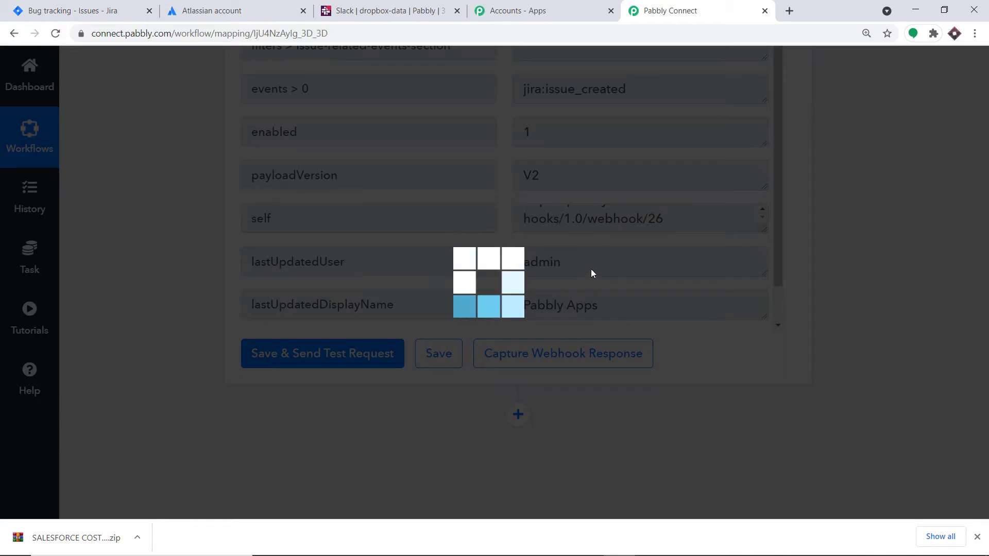
{"action": "scroll", "coordinate": [588, 270], "scroll_direction": "up", "scroll_amount": 7}
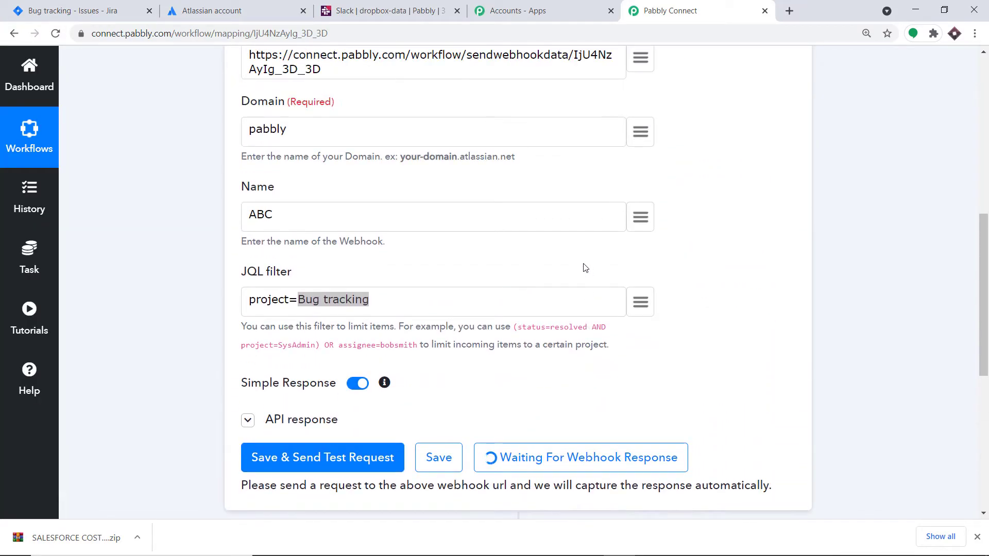
{"action": "left_click", "coordinate": [72, 7]}
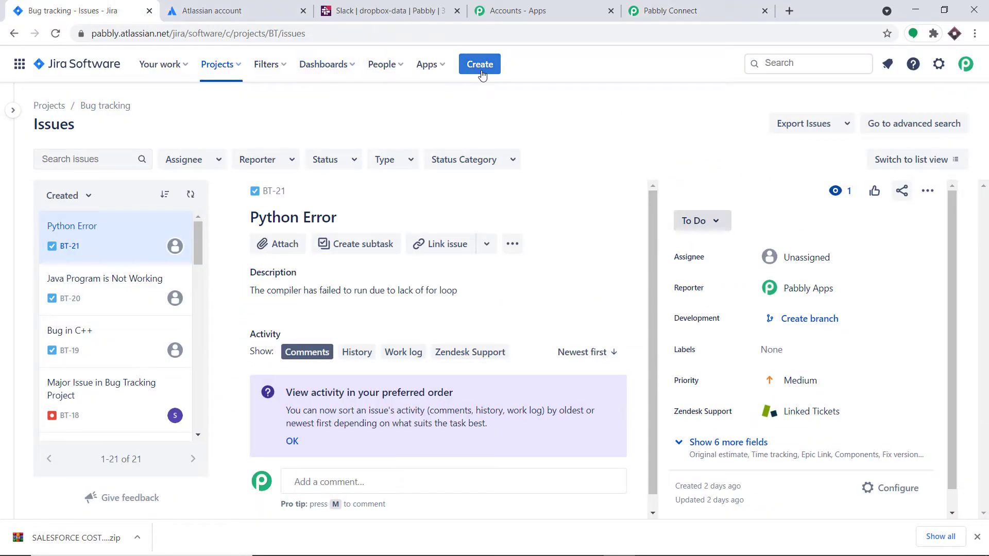
Start a new Jira issue with the summary 'C Programming Error'.
{"action": "left_click", "coordinate": [478, 70]}
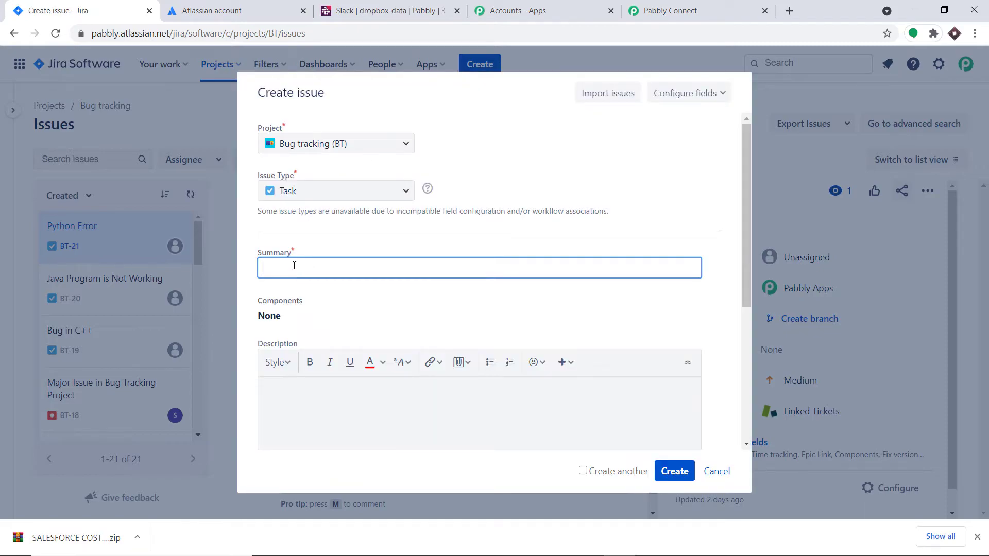
{"action": "left_click", "coordinate": [294, 265]}
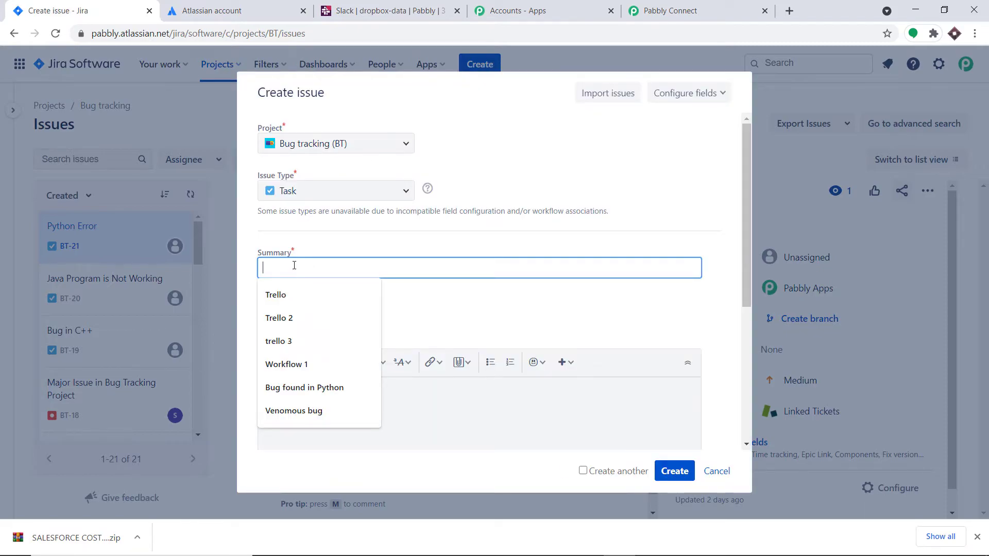
{"action": "type", "text": "C"}
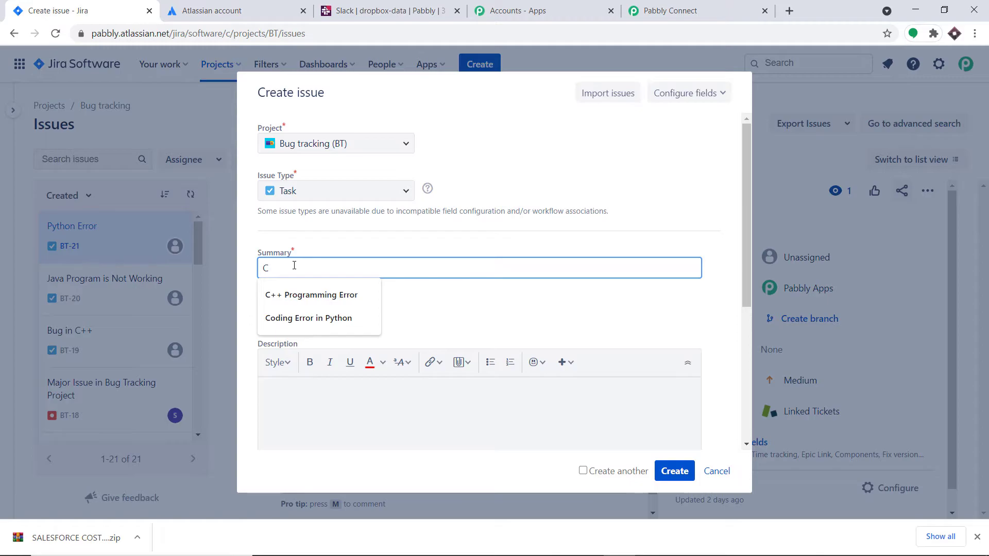
{"action": "key", "text": "Escape"}
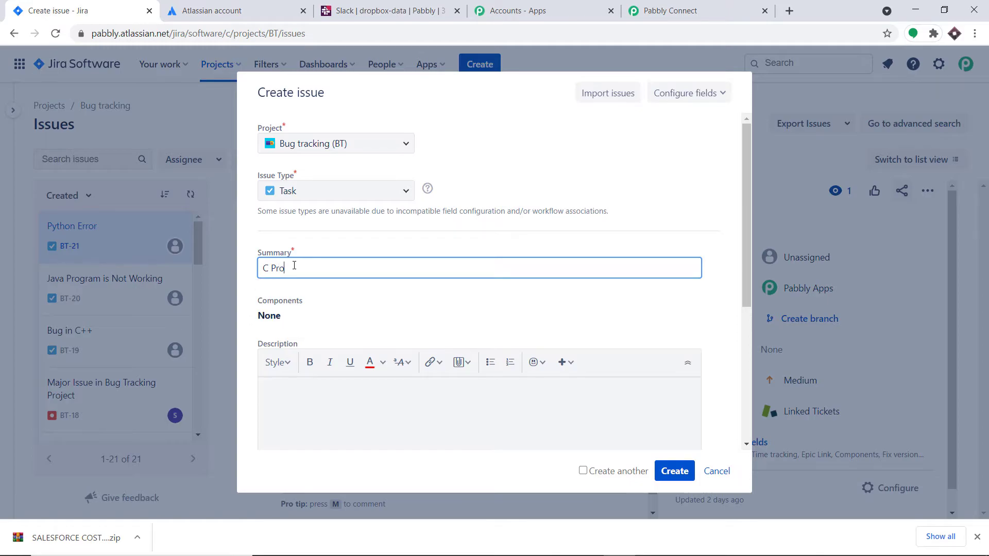
{"action": "type", "text": "Programming Error"}
Add the description 'The While loop has failed' and create the issue.
{"action": "scroll", "coordinate": [309, 340], "scroll_direction": "down", "scroll_amount": 3}
{"action": "left_click", "coordinate": [300, 265]}
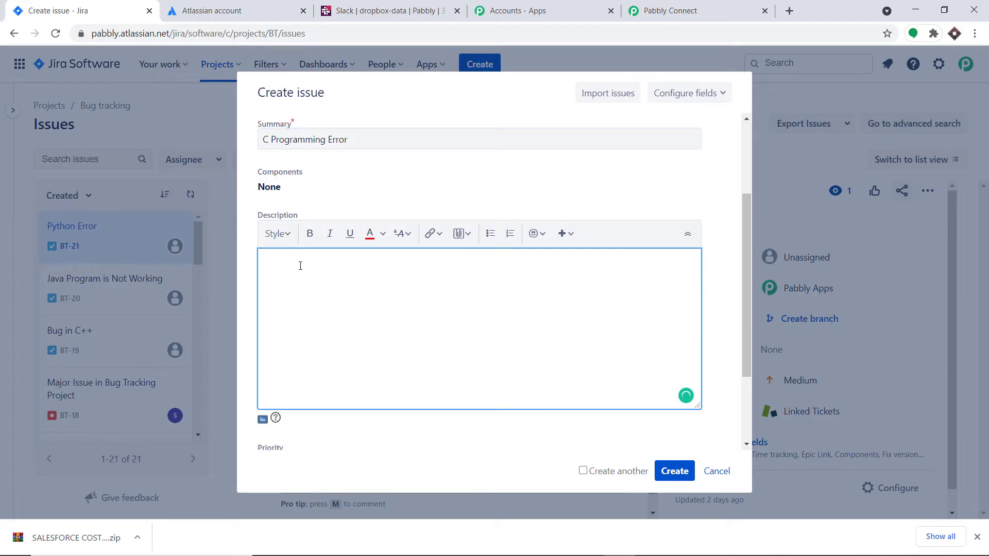
{"action": "type", "text": "The Who"}
{"action": "key", "text": "BackSpace"}
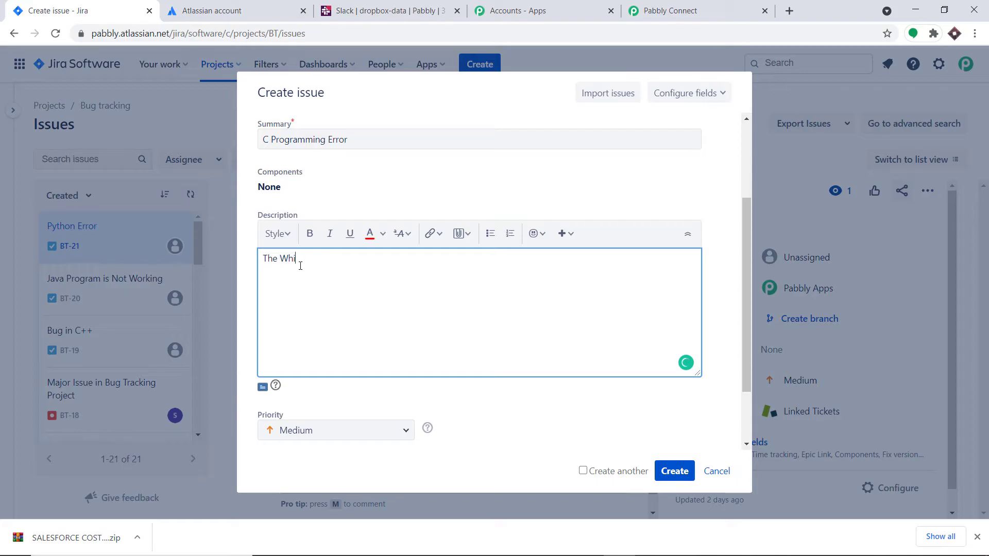
{"action": "type", "text": "ile loop has failed"}
{"action": "left_click", "coordinate": [670, 471]}
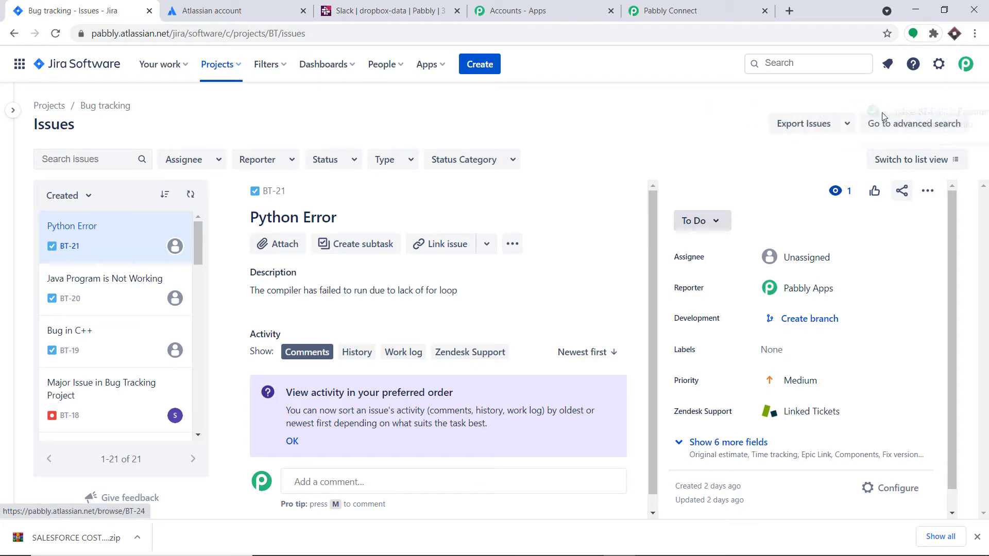
Scroll the captured Jira response and search it for 'while' to find the description.
{"action": "left_click", "coordinate": [655, 6]}
{"action": "scroll", "coordinate": [706, 281], "scroll_direction": "down", "scroll_amount": 3}
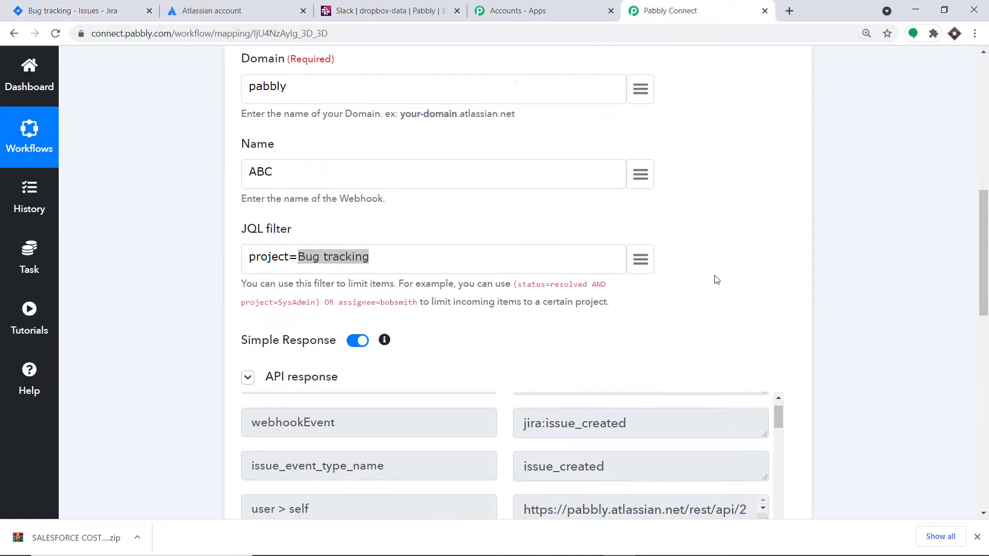
{"action": "scroll", "coordinate": [983, 273], "scroll_direction": "down", "scroll_amount": 4}
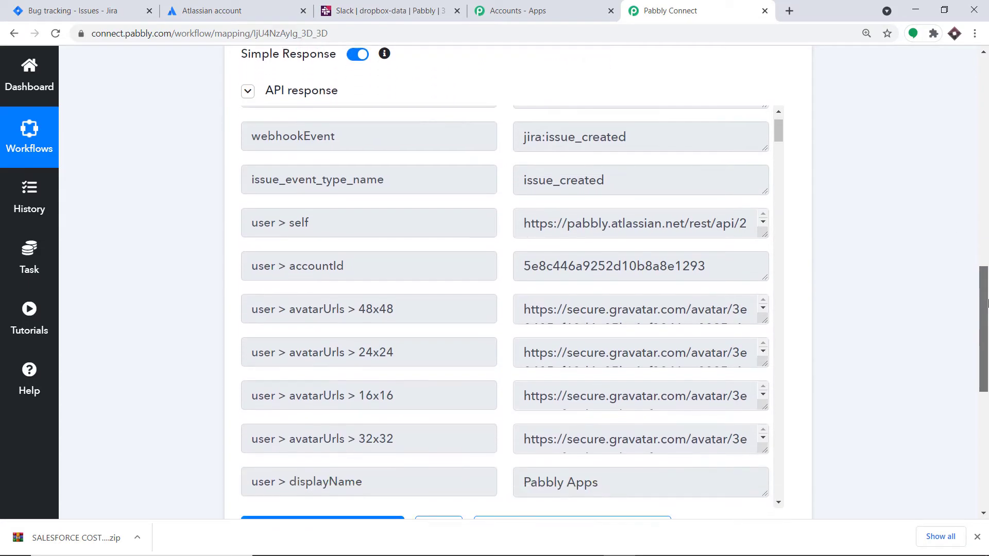
{"action": "scroll", "coordinate": [666, 216], "scroll_direction": "down", "scroll_amount": 2}
{"action": "scroll", "coordinate": [682, 257], "scroll_direction": "down", "scroll_amount": 15}
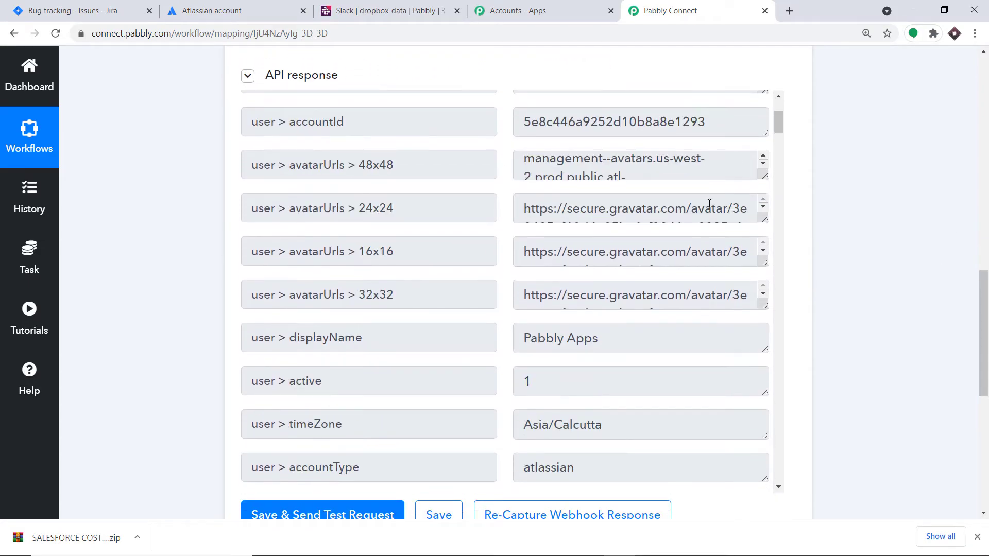
{"action": "scroll", "coordinate": [719, 236], "scroll_direction": "down", "scroll_amount": 5}
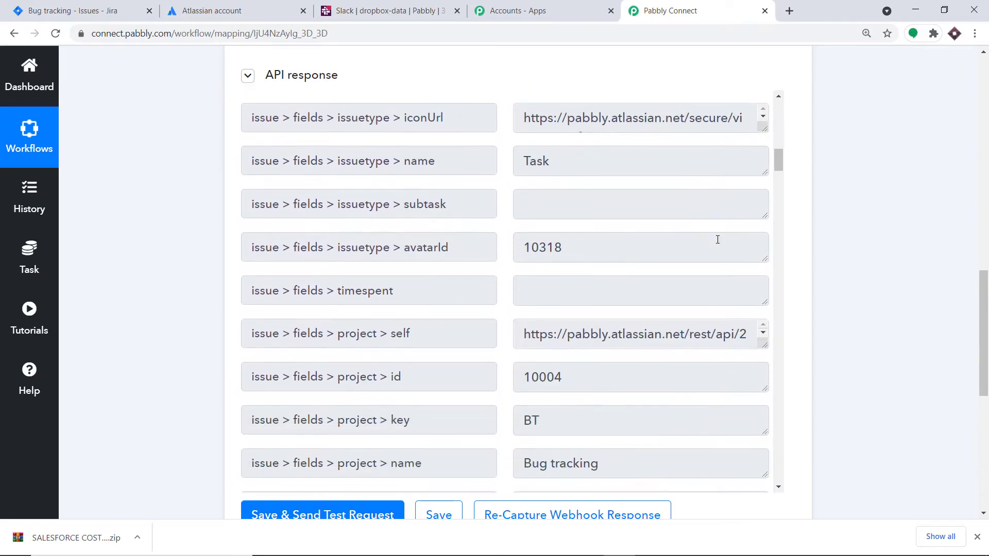
{"action": "key", "text": "ctrl+f"}
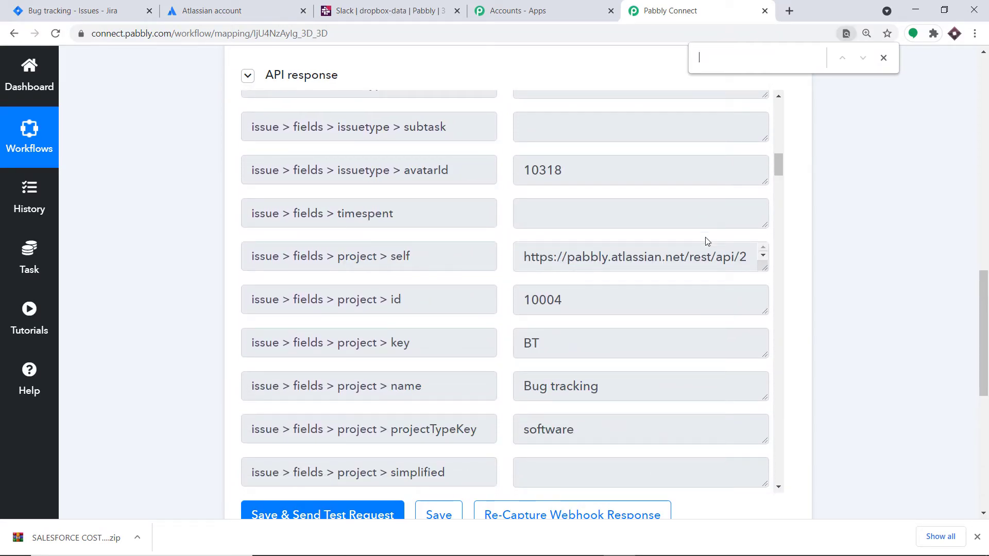
{"action": "type", "text": "c"}
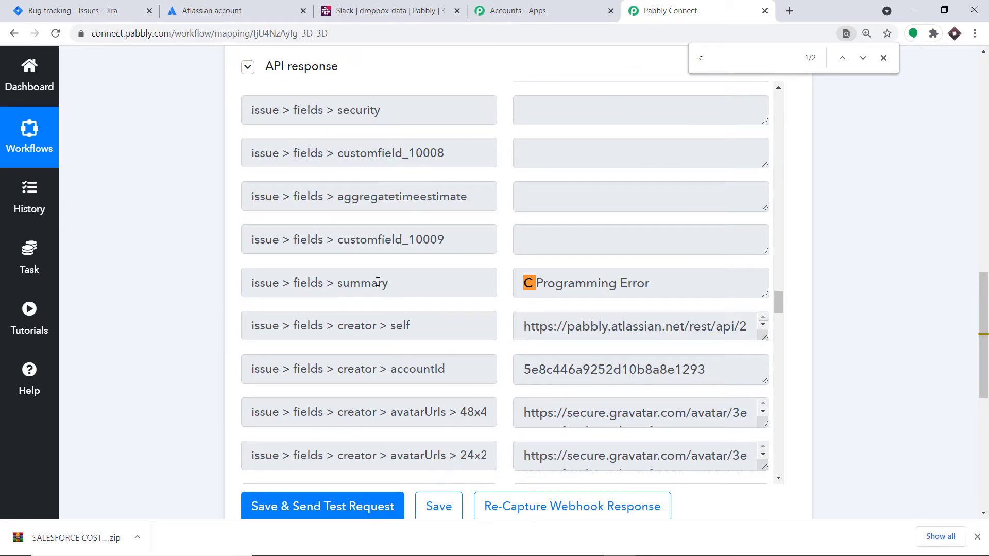
{"action": "key", "text": "BackSpace"}
{"action": "type", "text": "while"}
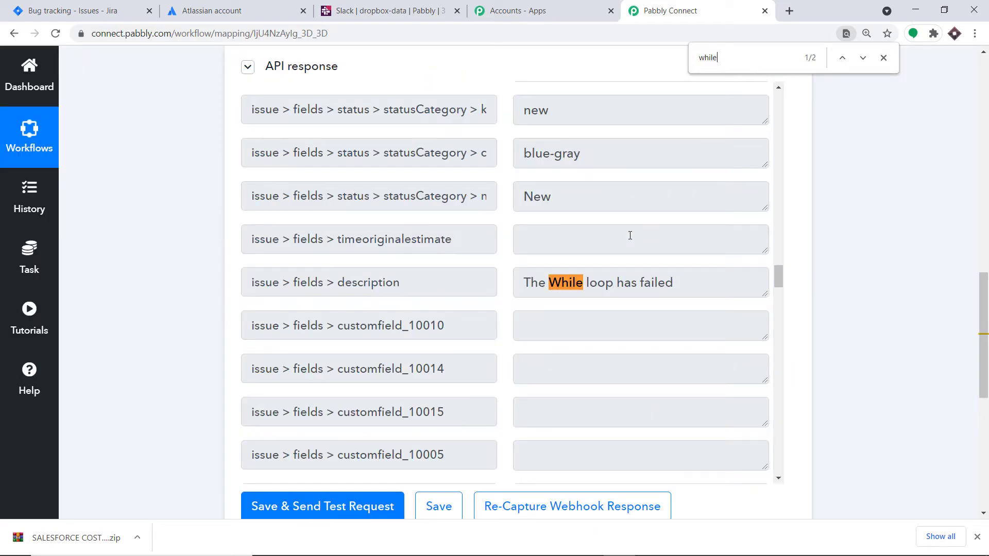
Expand the description box to read it fully, then add a new action step.
{"action": "left_click_drag", "start_coordinate": [764, 294], "coordinate": [766, 351]}
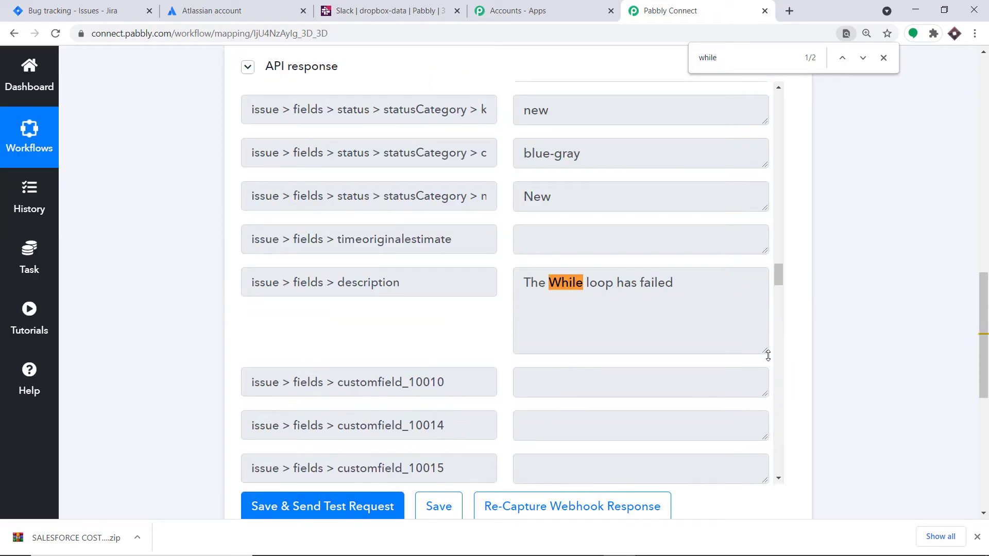
{"action": "left_click", "coordinate": [884, 58]}
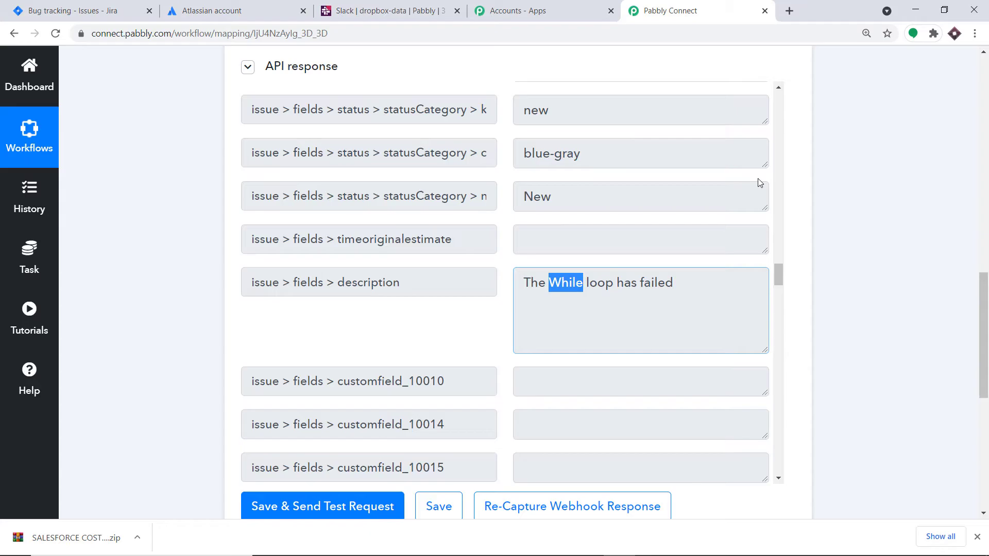
{"action": "scroll", "coordinate": [909, 338], "scroll_direction": "down", "scroll_amount": 8}
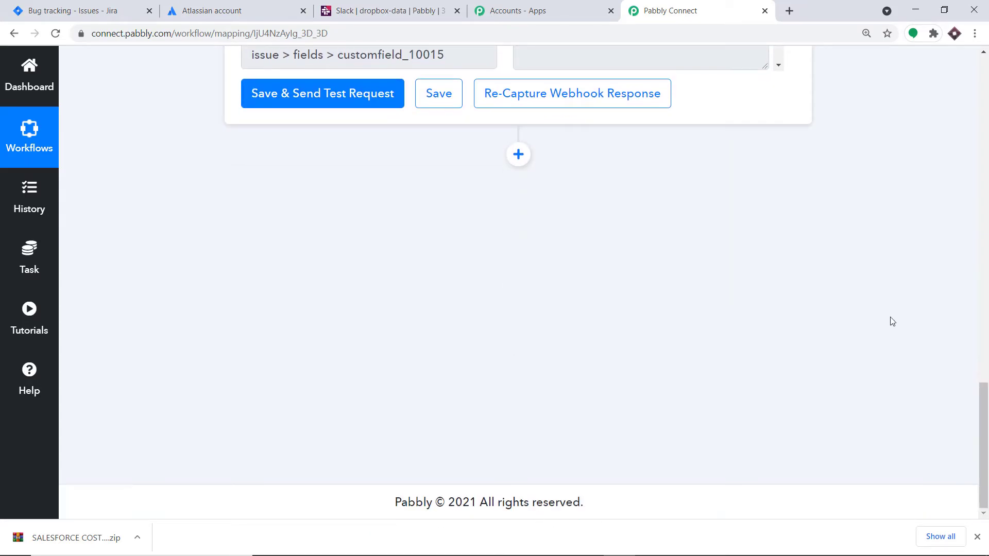
{"action": "left_click", "coordinate": [518, 155]}
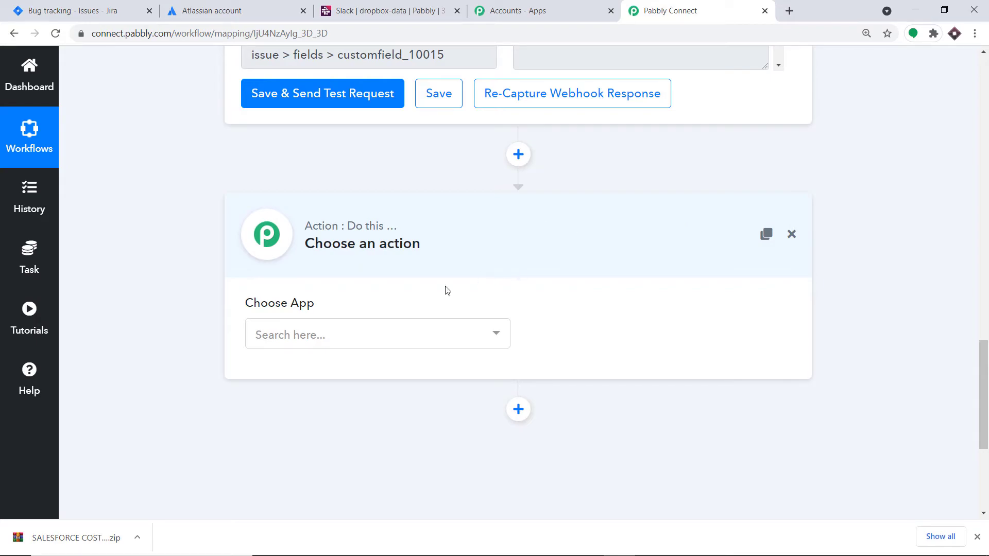
Choose Slack as the action app with the event Send Channel Message (without Image).
{"action": "left_click", "coordinate": [383, 328]}
{"action": "type", "text": "slack"}
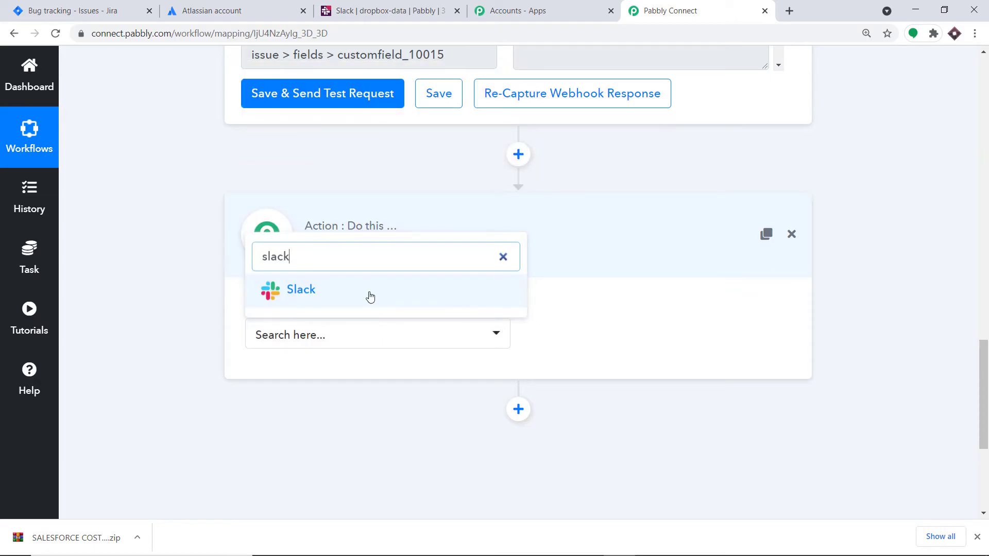
{"action": "left_click", "coordinate": [371, 293]}
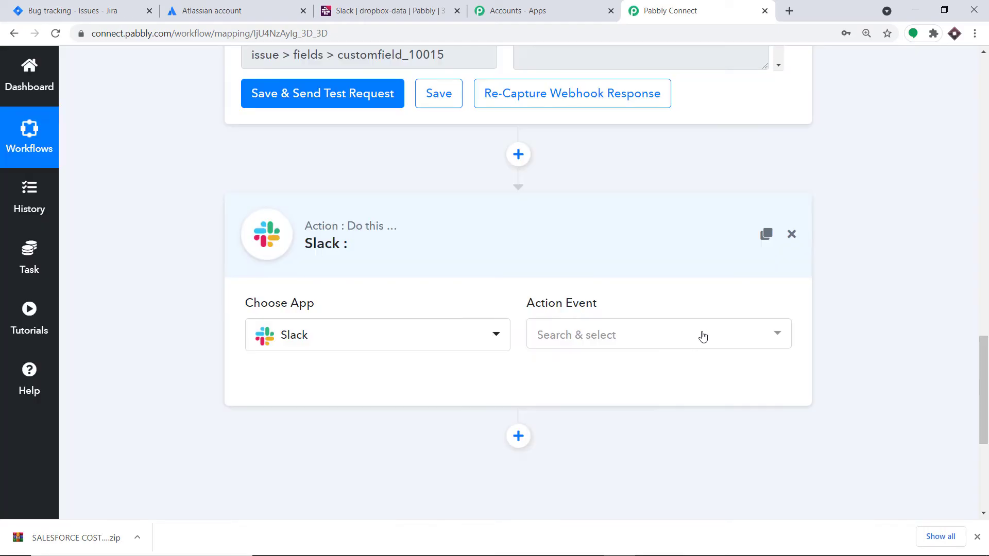
{"action": "left_click", "coordinate": [702, 336]}
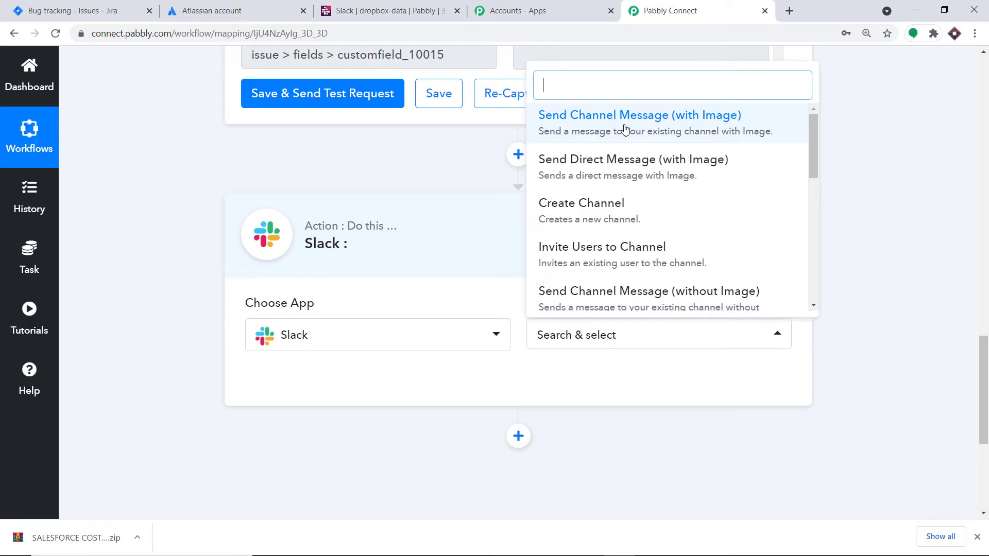
{"action": "scroll", "coordinate": [643, 206], "scroll_direction": "down", "scroll_amount": 2}
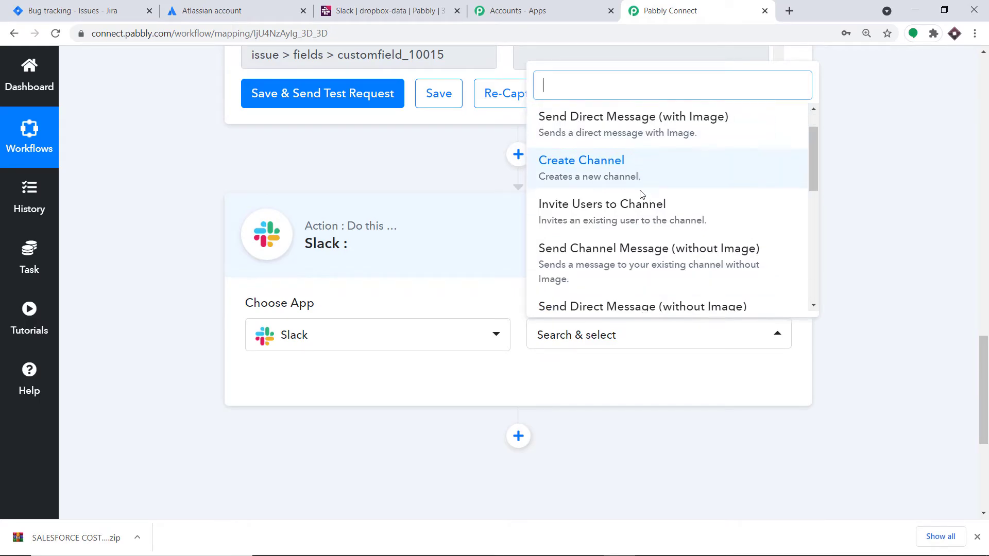
{"action": "left_click", "coordinate": [646, 229]}
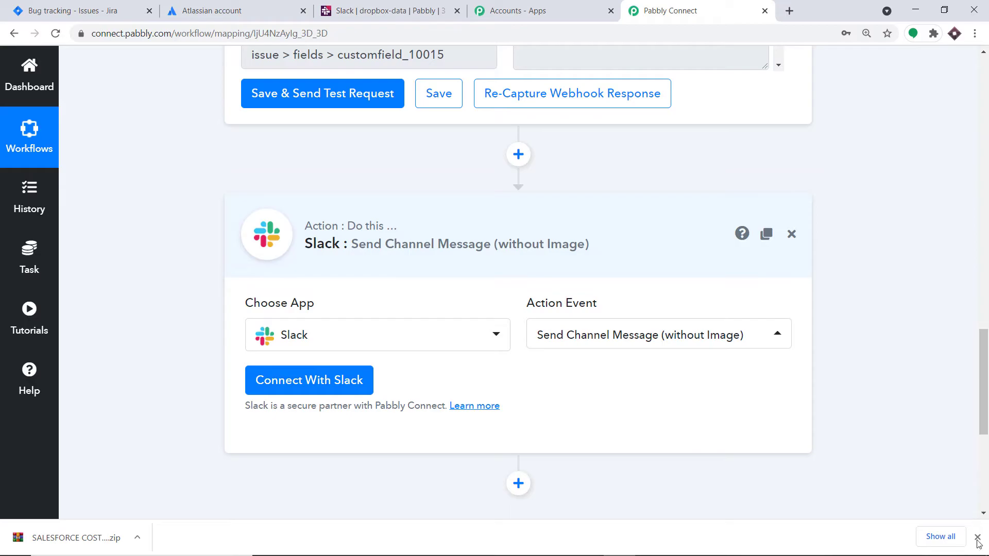
{"action": "left_click", "coordinate": [977, 536]}
Connect a Slack account and allow Pabbly Connect access to the Pabbly workspace.
{"action": "scroll", "coordinate": [781, 342], "scroll_direction": "down", "scroll_amount": 3}
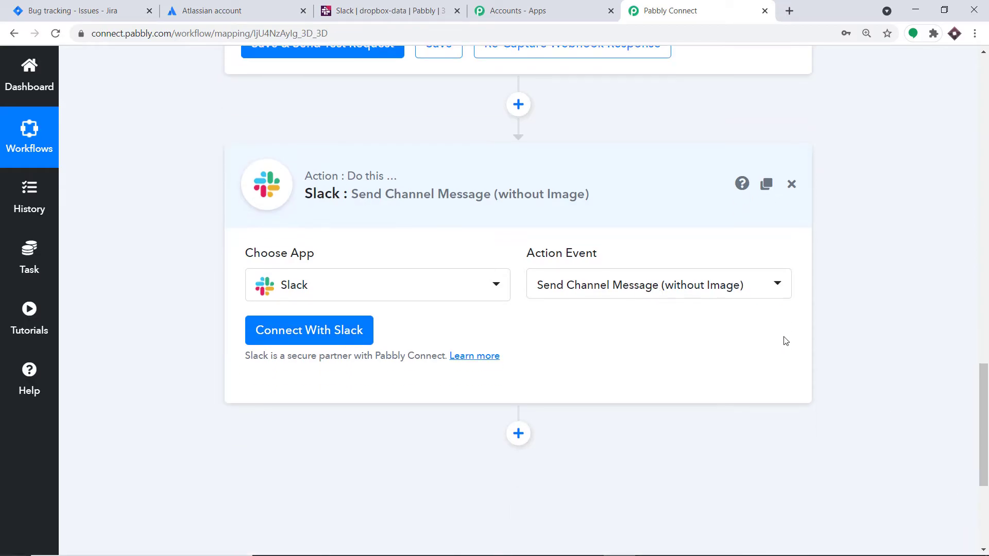
{"action": "left_click", "coordinate": [312, 260]}
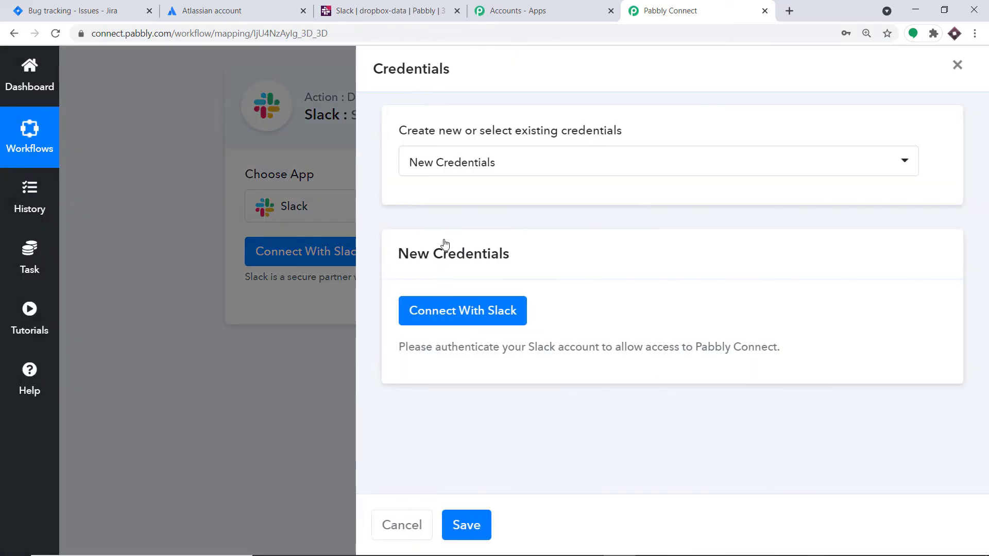
{"action": "left_click", "coordinate": [452, 315]}
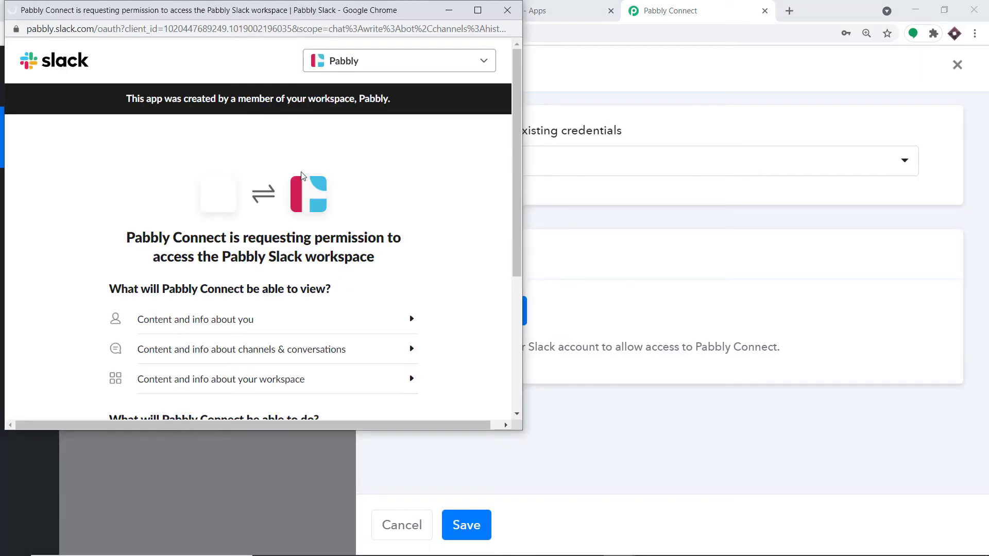
{"action": "scroll", "coordinate": [311, 191], "scroll_direction": "down", "scroll_amount": 4}
{"action": "scroll", "coordinate": [310, 191], "scroll_direction": "down", "scroll_amount": 1}
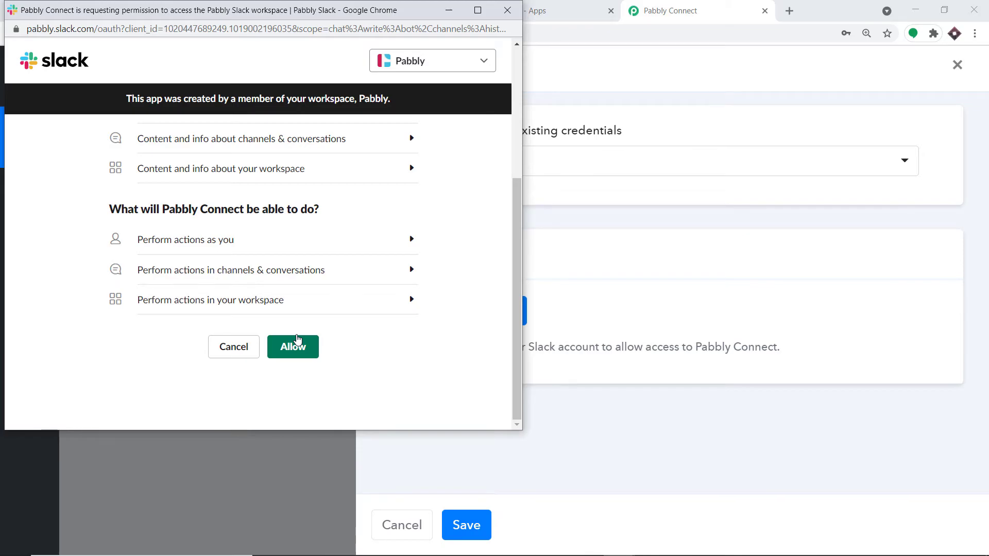
{"action": "left_click", "coordinate": [297, 341]}
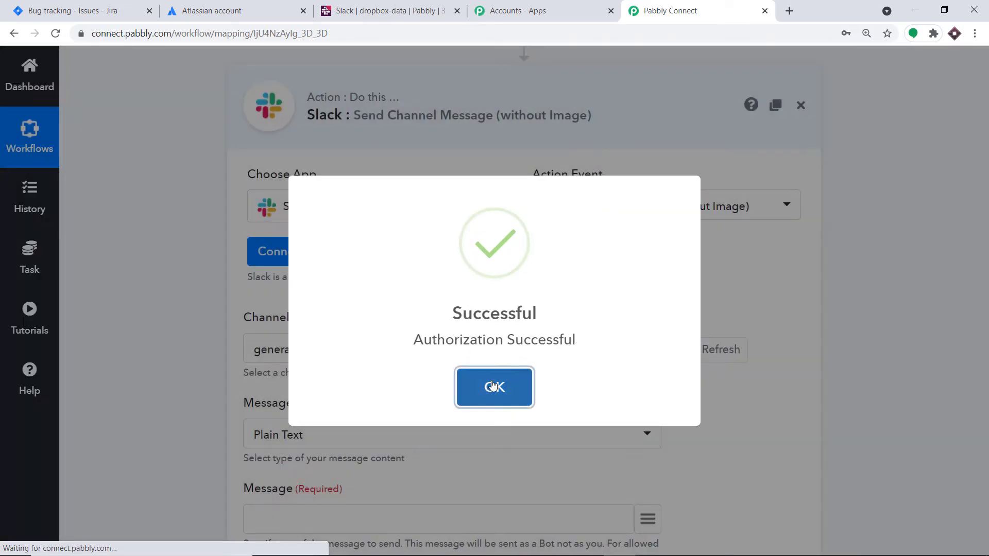
Dismiss the Authorization Successful message and review the Channel, Message Type and Message fields.
{"action": "left_click", "coordinate": [492, 387]}
{"action": "scroll", "coordinate": [460, 270], "scroll_direction": "down", "scroll_amount": 5}
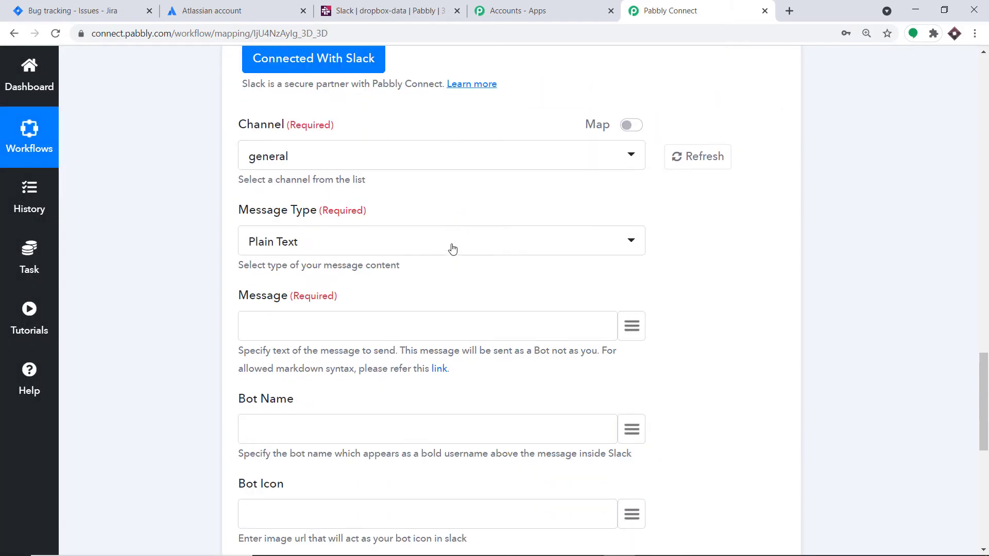
{"action": "scroll", "coordinate": [324, 417], "scroll_direction": "down", "scroll_amount": 1}
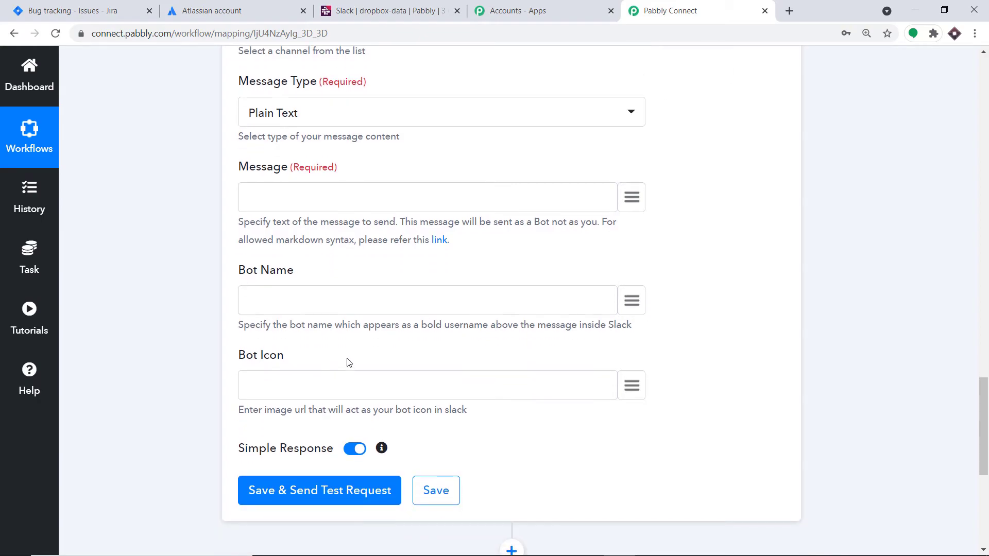
{"action": "scroll", "coordinate": [357, 283], "scroll_direction": "up", "scroll_amount": 3}
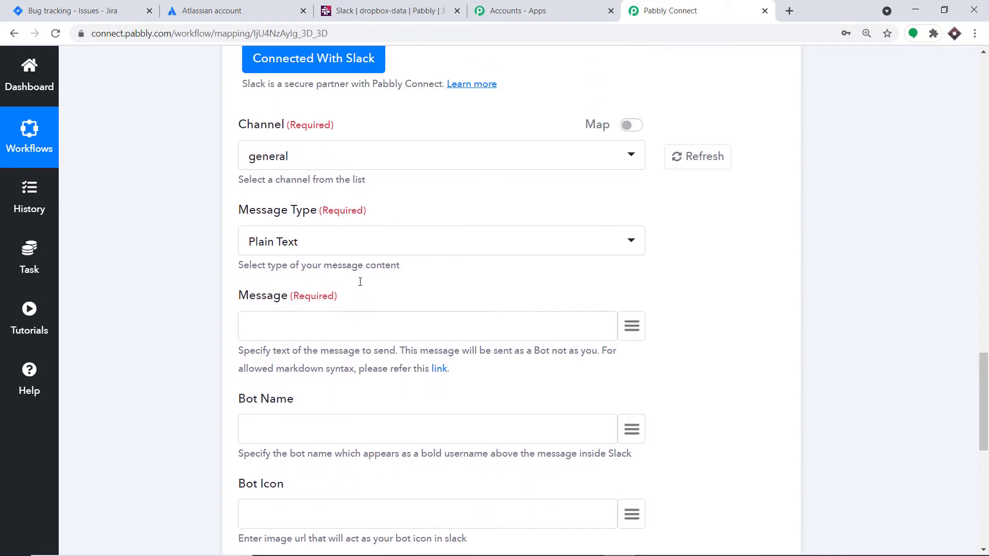
{"action": "scroll", "coordinate": [360, 281], "scroll_direction": "up", "scroll_amount": 3}
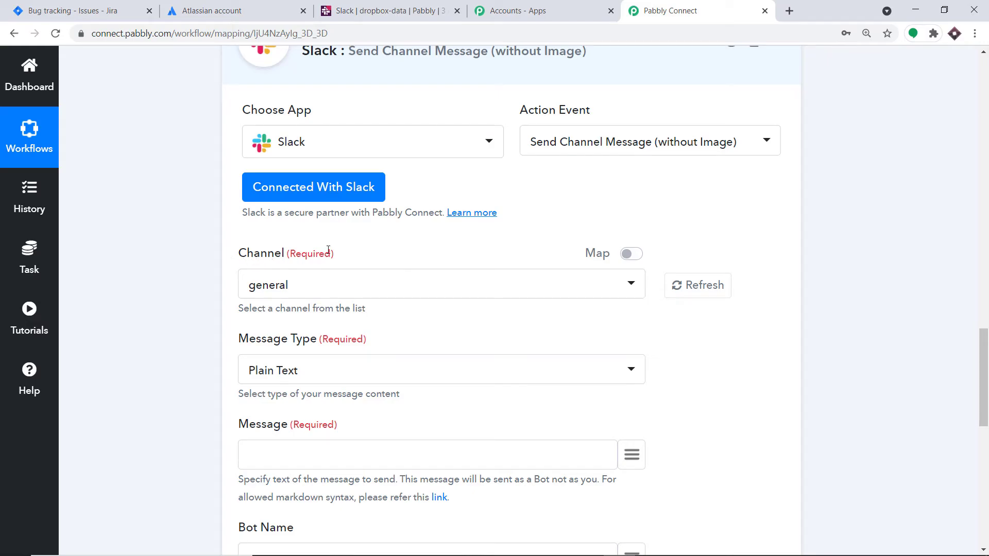
Browse the available Slack channels in the Channel dropdown.
{"action": "left_click", "coordinate": [252, 285]}
{"action": "scroll", "coordinate": [301, 386], "scroll_direction": "down", "scroll_amount": 6}
{"action": "scroll", "coordinate": [303, 389], "scroll_direction": "down", "scroll_amount": 10}
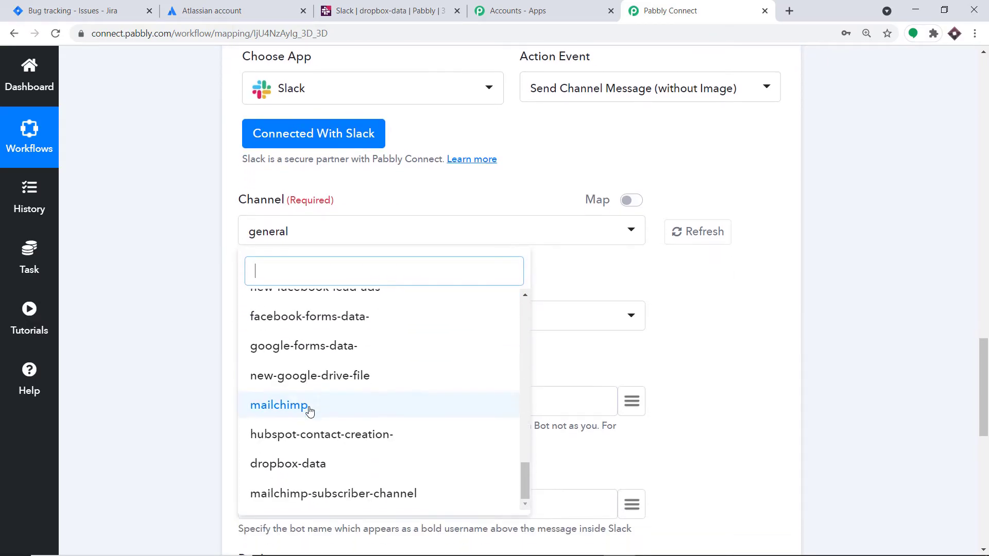
{"action": "left_click", "coordinate": [400, 11]}
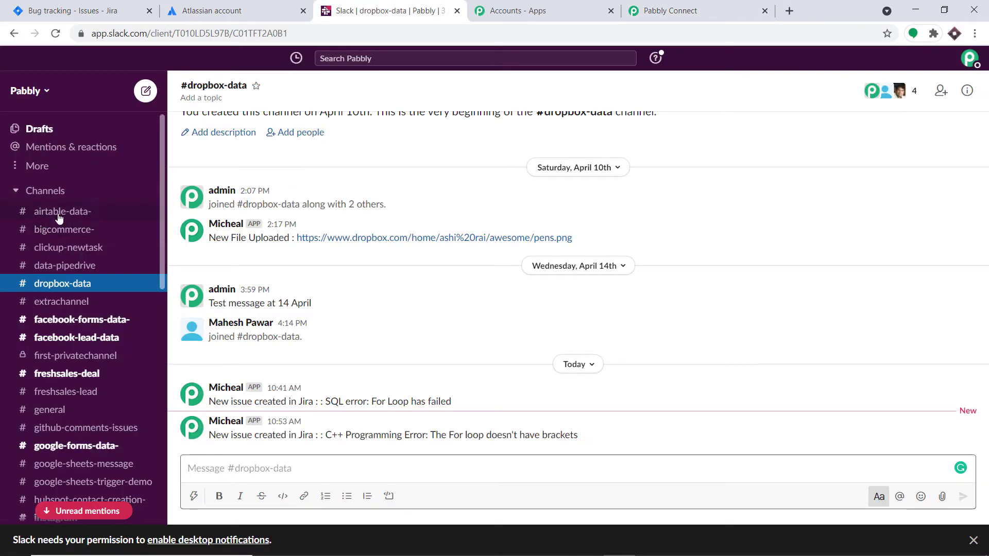
Close the Pabbly Connect channel list without choosing a channel.
{"action": "scroll", "coordinate": [73, 326], "scroll_direction": "down", "scroll_amount": 5}
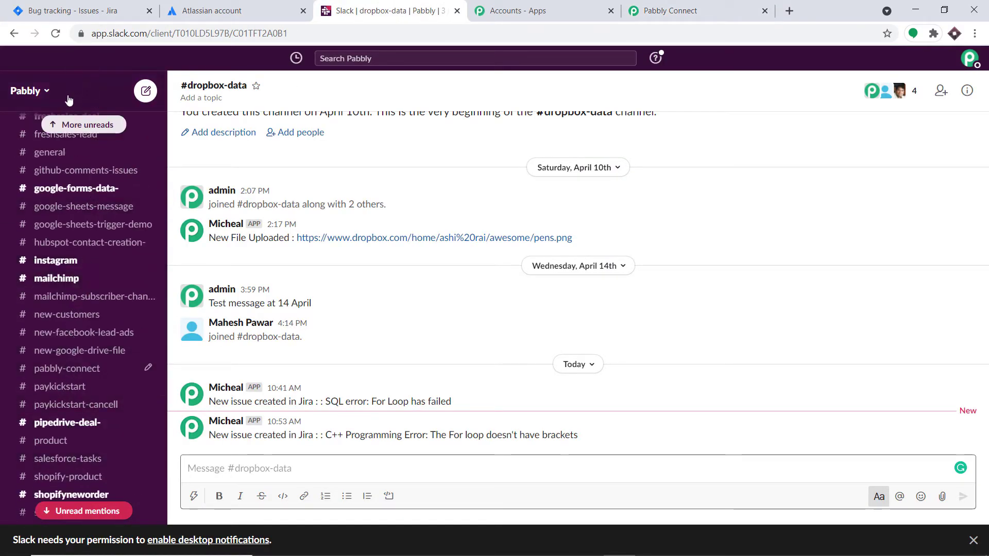
{"action": "scroll", "coordinate": [93, 420], "scroll_direction": "up", "scroll_amount": 10}
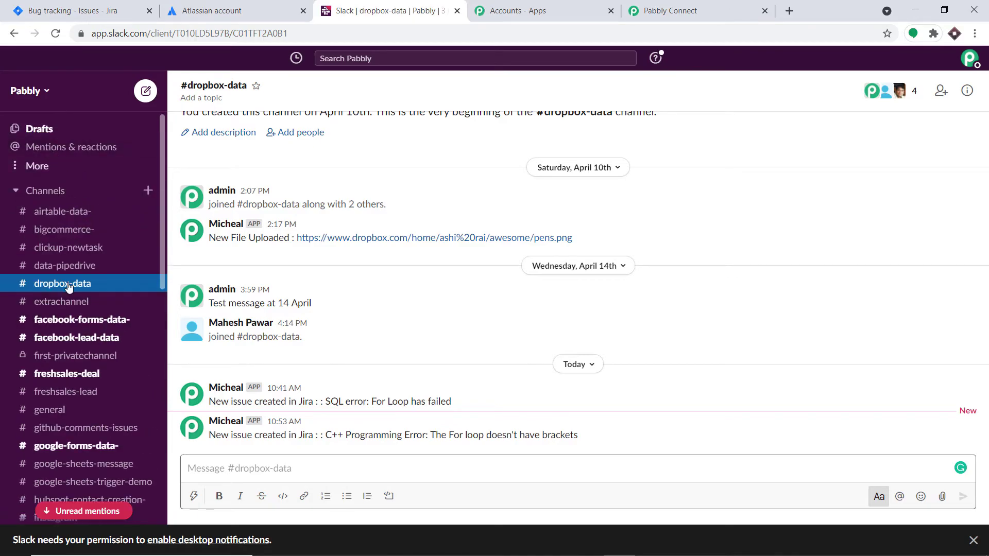
{"action": "left_click", "coordinate": [669, 10]}
{"action": "scroll", "coordinate": [400, 238], "scroll_direction": "up", "scroll_amount": 15}
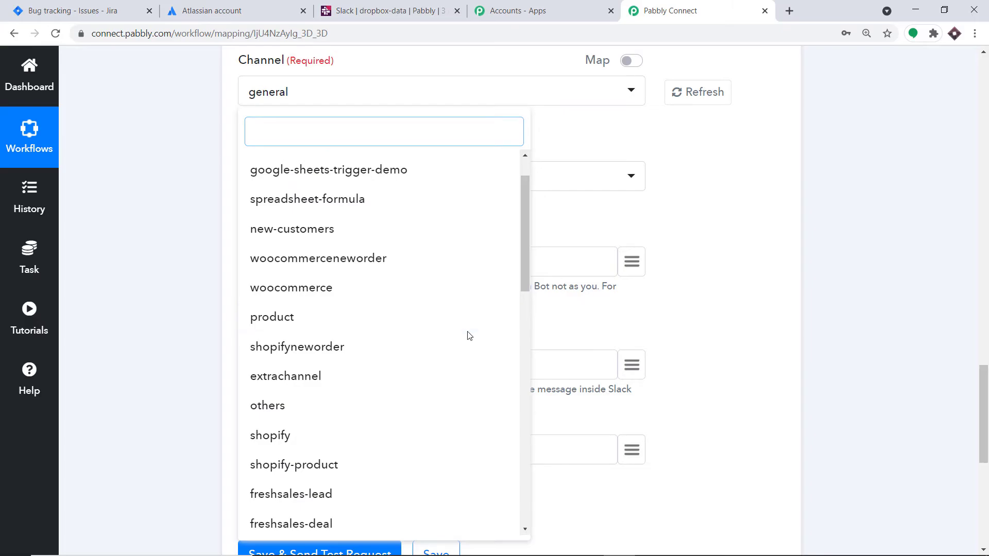
{"action": "left_click", "coordinate": [593, 125]}
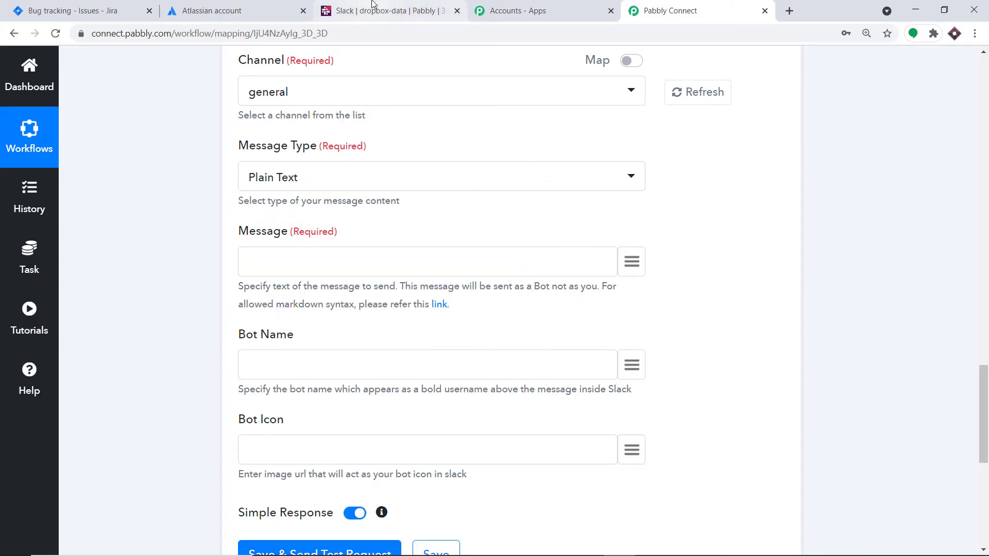
{"action": "left_click", "coordinate": [372, 7]}
Create the Slack channel jira-issues-reminder and add all workspace members to it.
{"action": "scroll", "coordinate": [100, 353], "scroll_direction": "down", "scroll_amount": 10}
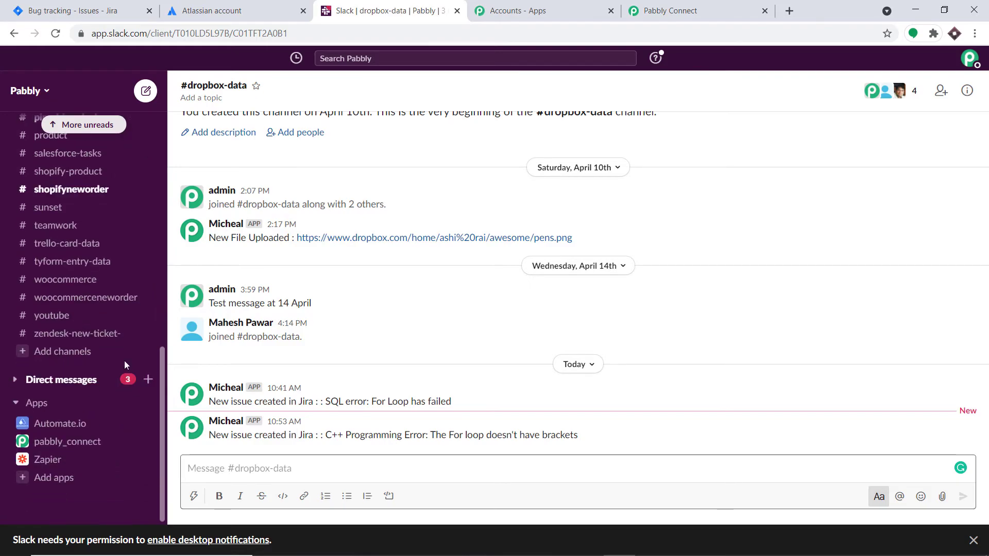
{"action": "left_click", "coordinate": [76, 353]}
{"action": "left_click", "coordinate": [98, 395]}
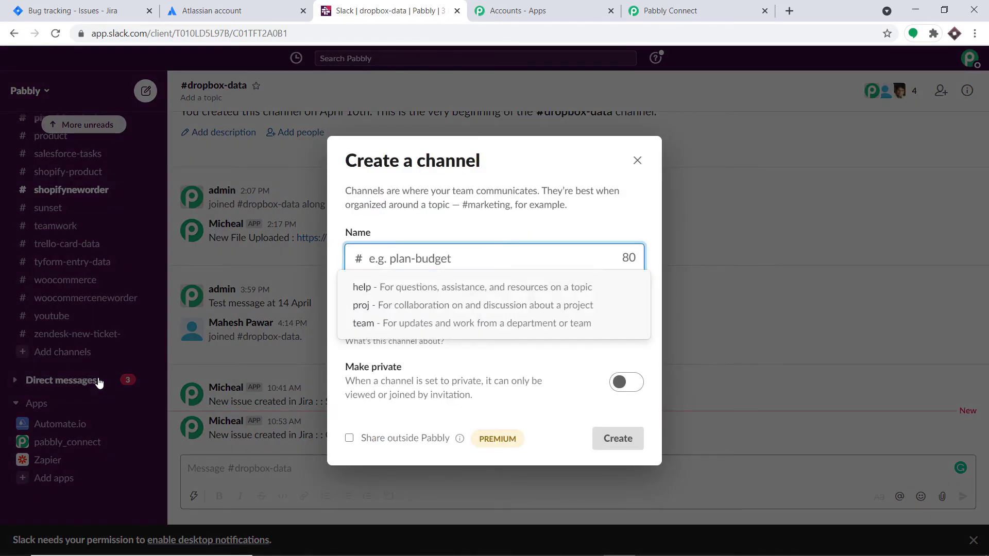
{"action": "type", "text": "jira-issues-"}
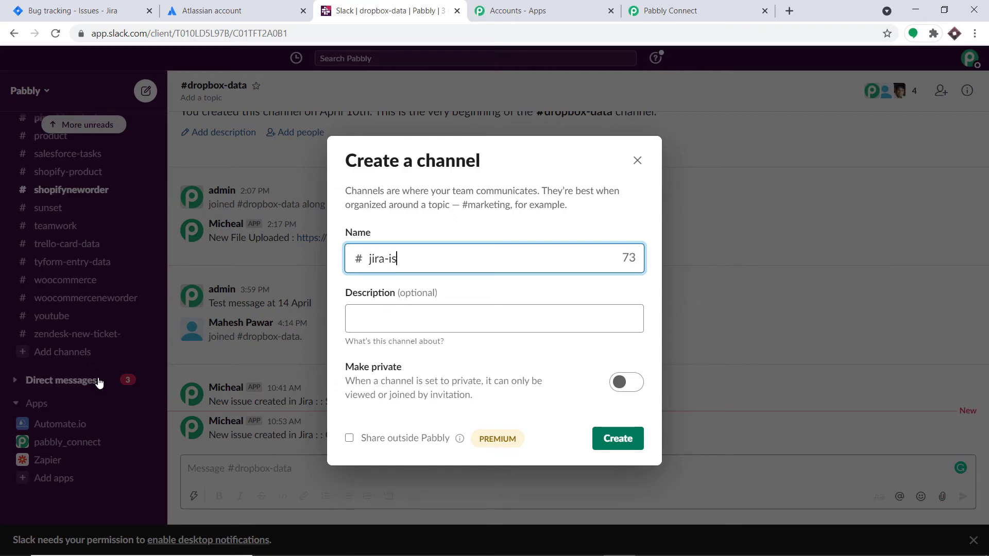
{"action": "type", "text": "reminder"}
{"action": "left_click", "coordinate": [598, 440]}
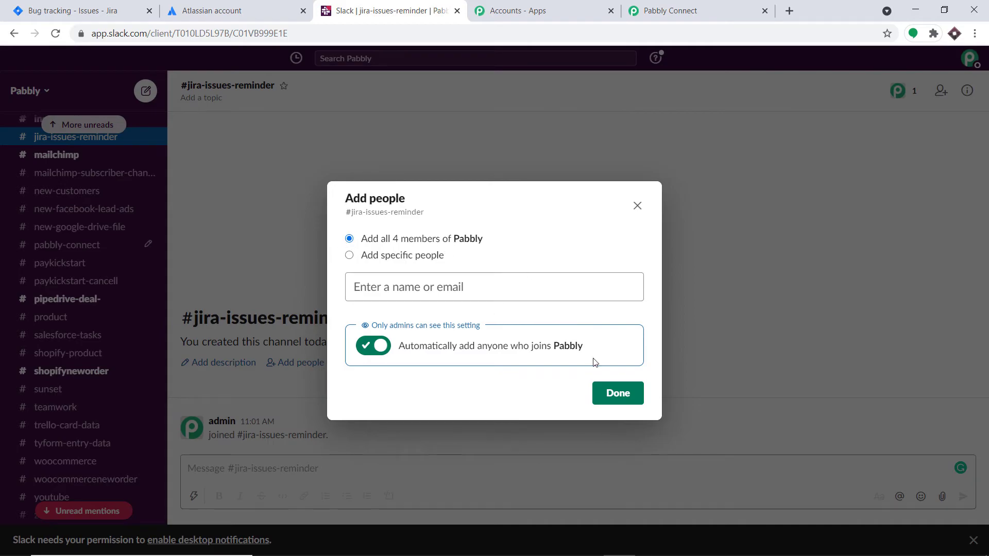
{"action": "left_click", "coordinate": [618, 394]}
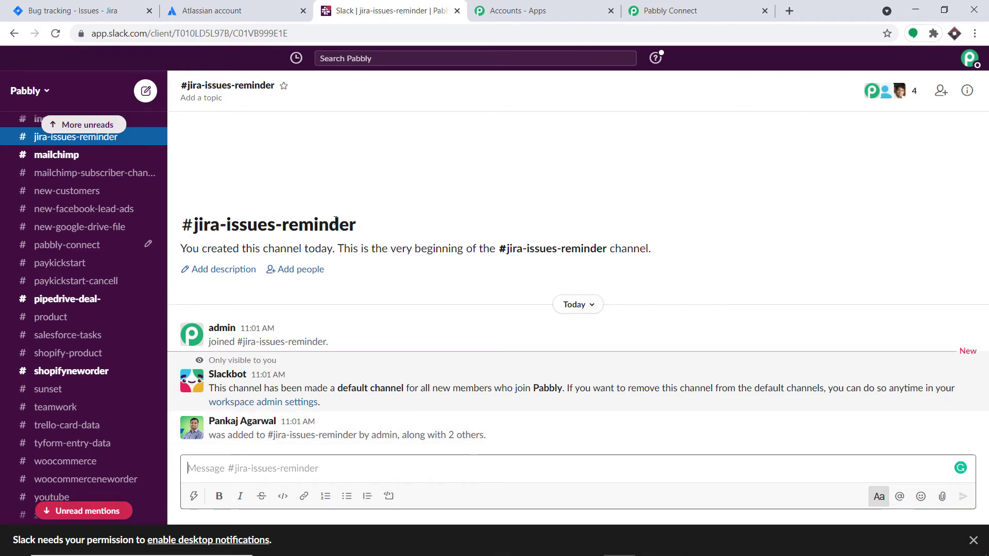
Refresh the Slack channels, select jira-issues-reminder, and keep Message Type as Plain Text.
{"action": "left_click", "coordinate": [710, 8]}
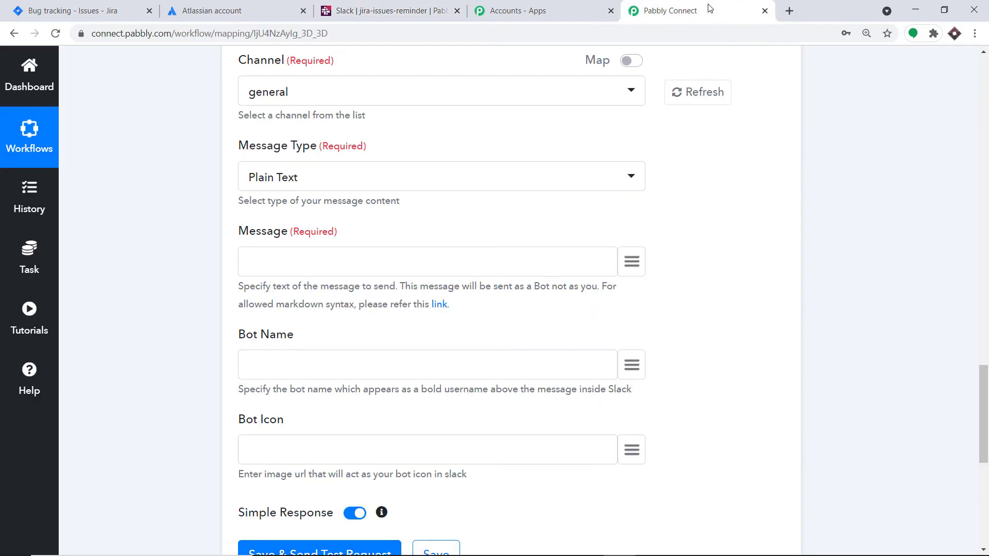
{"action": "left_click", "coordinate": [700, 102]}
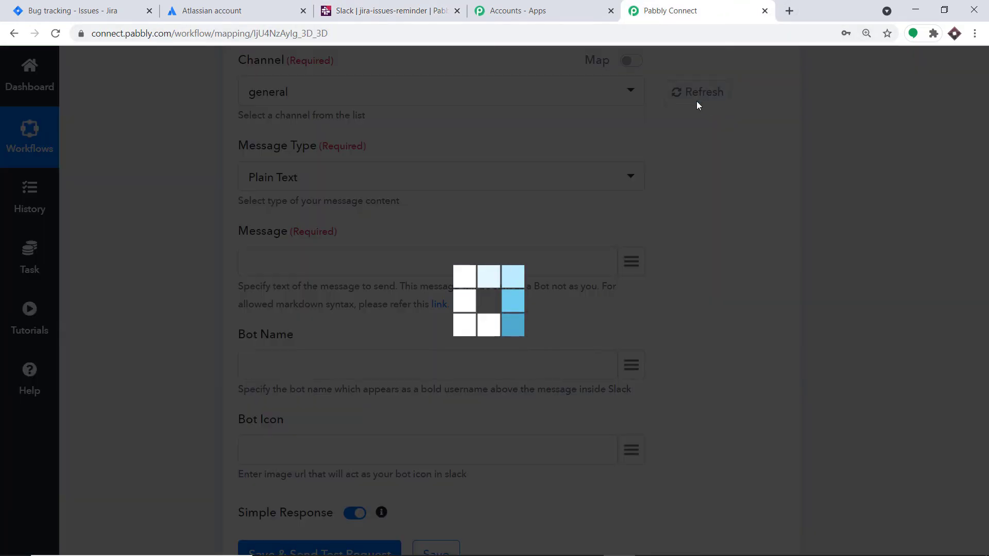
{"action": "left_click", "coordinate": [484, 93]}
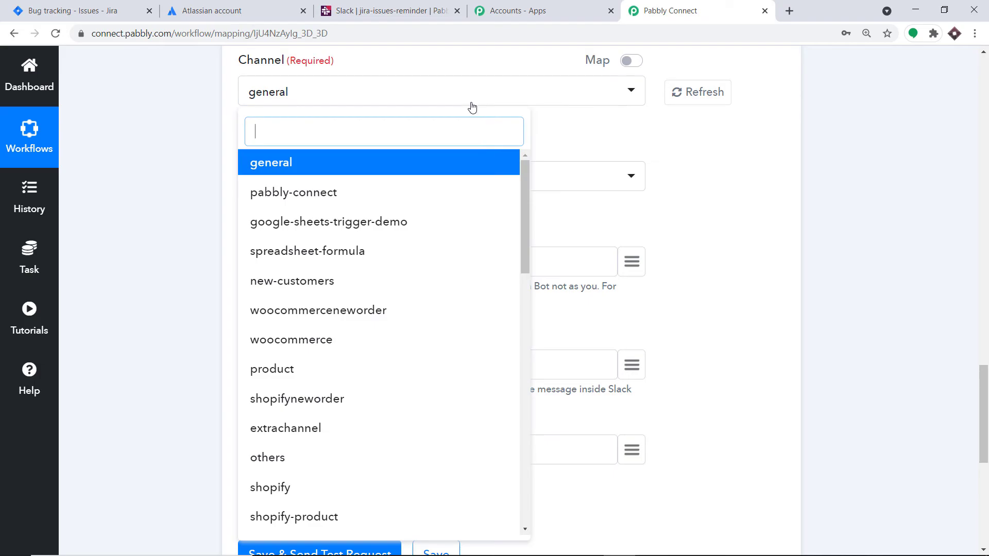
{"action": "scroll", "coordinate": [418, 252], "scroll_direction": "down", "scroll_amount": 4}
{"action": "scroll", "coordinate": [419, 262], "scroll_direction": "down", "scroll_amount": 15}
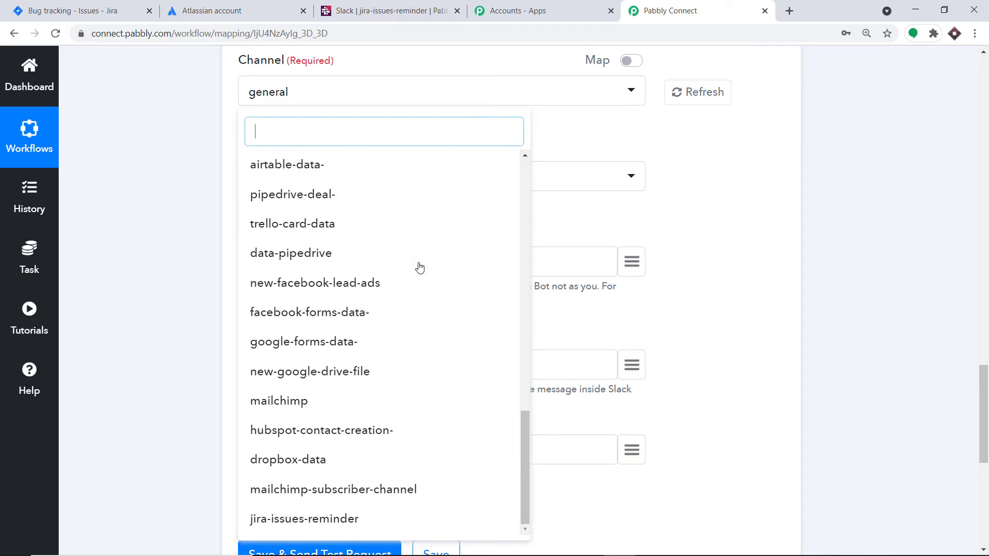
{"action": "left_click", "coordinate": [292, 519]}
{"action": "scroll", "coordinate": [546, 227], "scroll_direction": "down", "scroll_amount": 4}
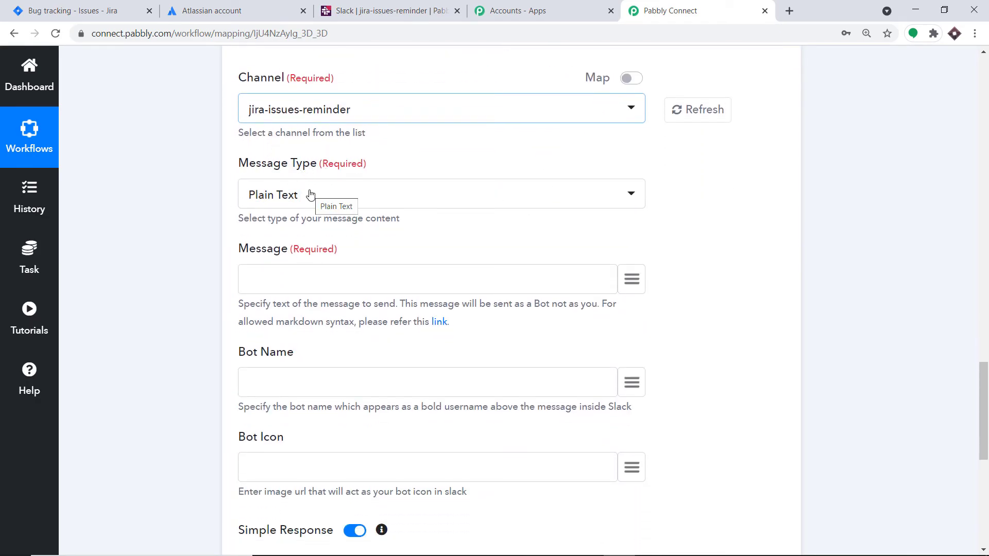
{"action": "left_click", "coordinate": [310, 194]}
{"action": "left_click", "coordinate": [397, 151]}
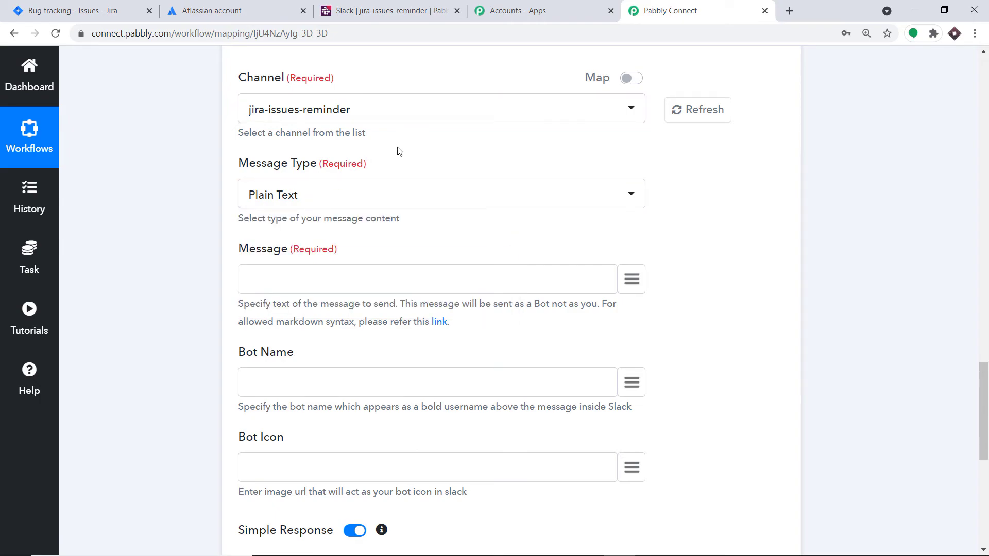
{"action": "left_click", "coordinate": [339, 191]}
Keep Plain Text and write 'New Issue Created in Jira ::' plus the mapped issue summary and description.
{"action": "left_click", "coordinate": [479, 152]}
{"action": "scroll", "coordinate": [468, 150], "scroll_direction": "down", "scroll_amount": 2}
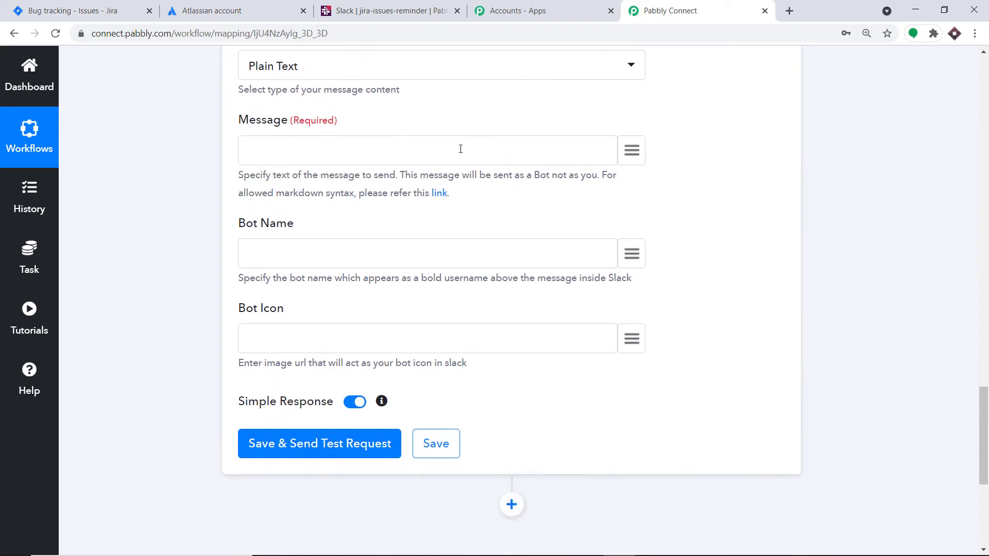
{"action": "left_click", "coordinate": [322, 151]}
{"action": "type", "text": "New Isu"}
{"action": "type", "text": "ue Created in Jira ::"}
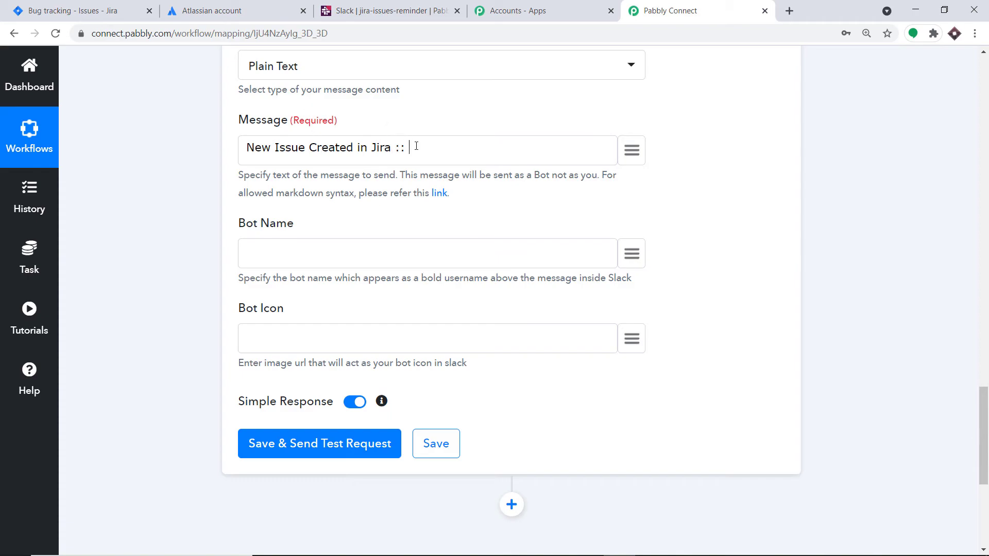
{"action": "left_click", "coordinate": [632, 150]}
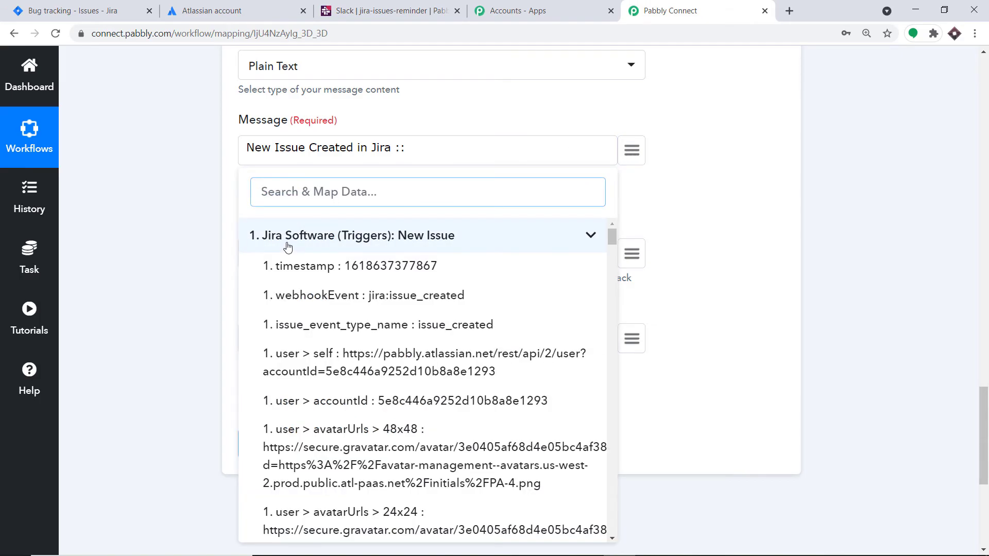
{"action": "type", "text": "c"}
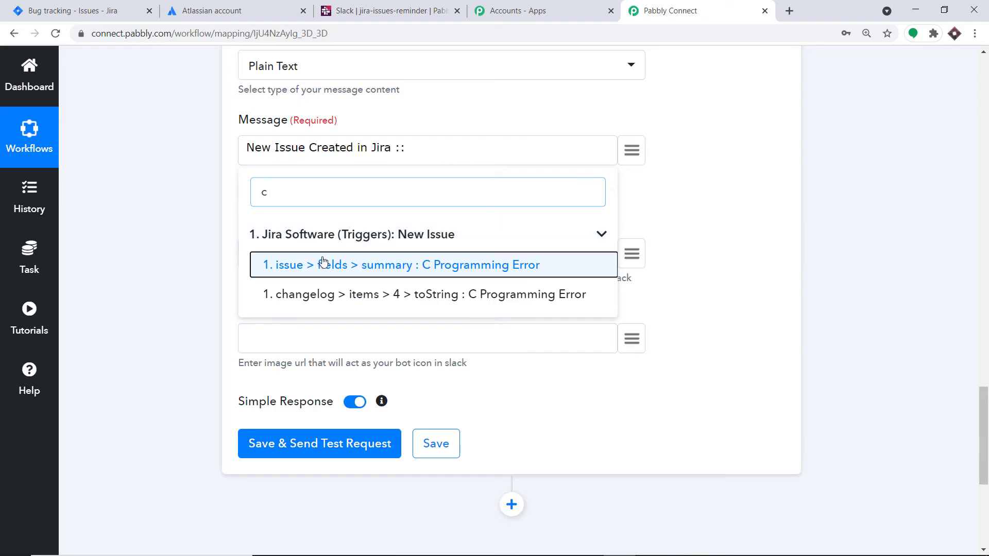
{"action": "left_click", "coordinate": [324, 263]}
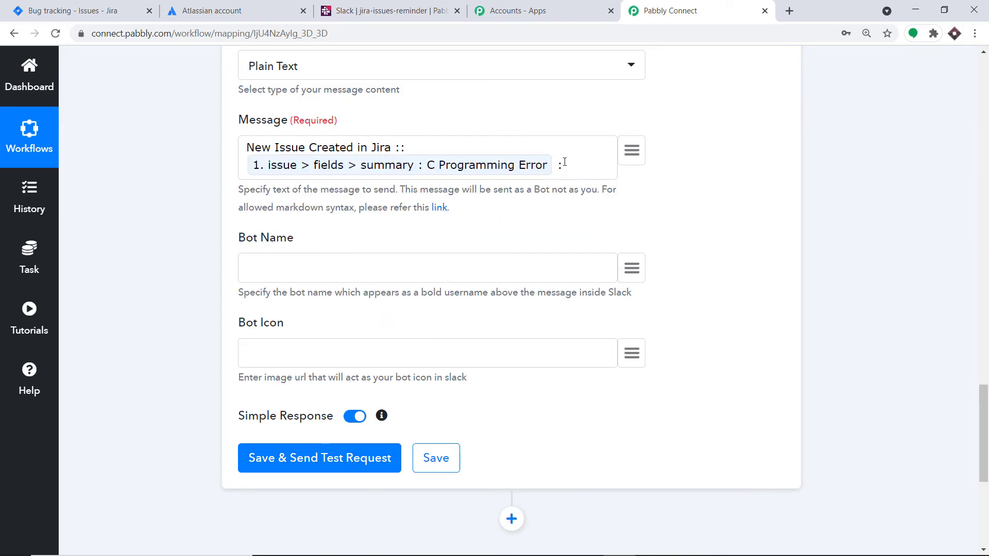
{"action": "left_click", "coordinate": [631, 150]}
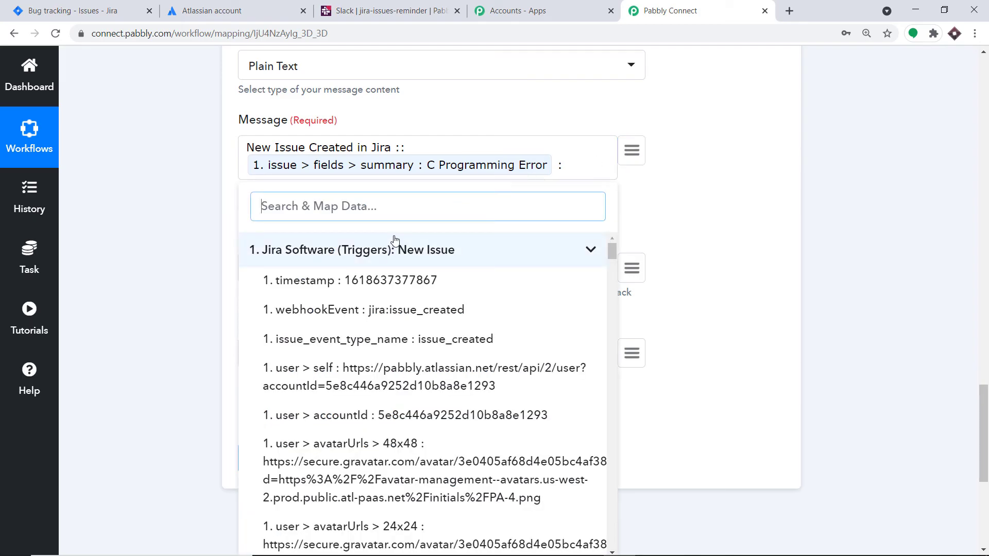
{"action": "type", "text": "w"}
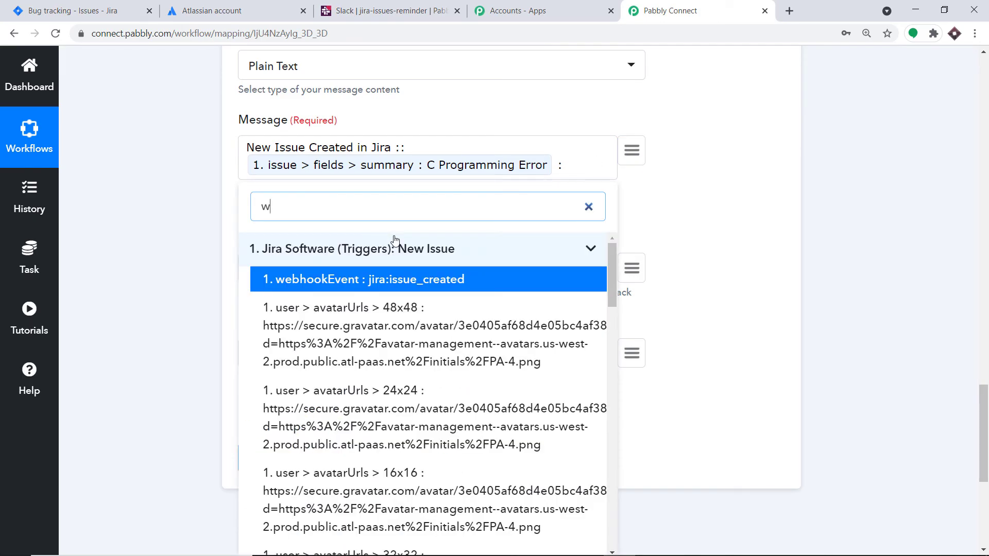
{"action": "type", "text": "hile"}
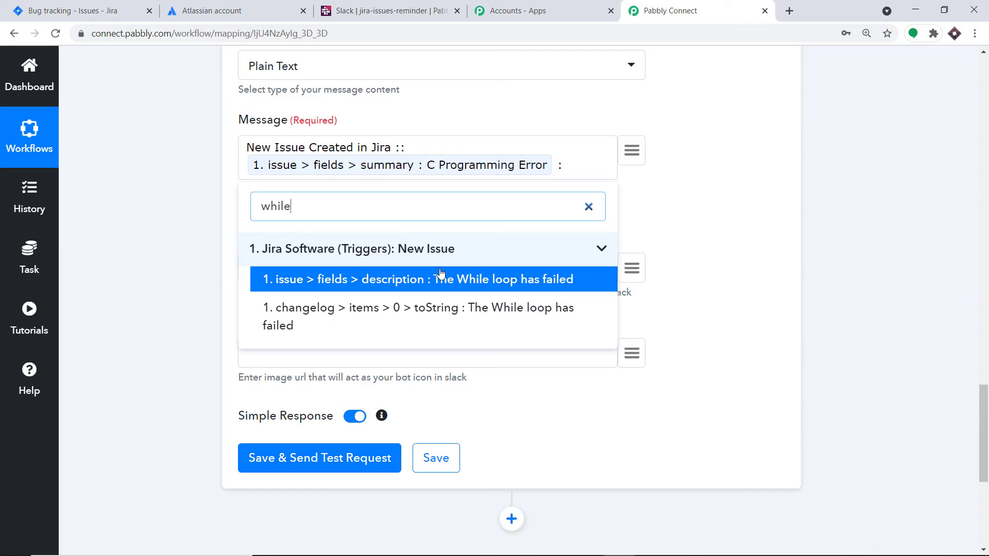
{"action": "left_click", "coordinate": [435, 278]}
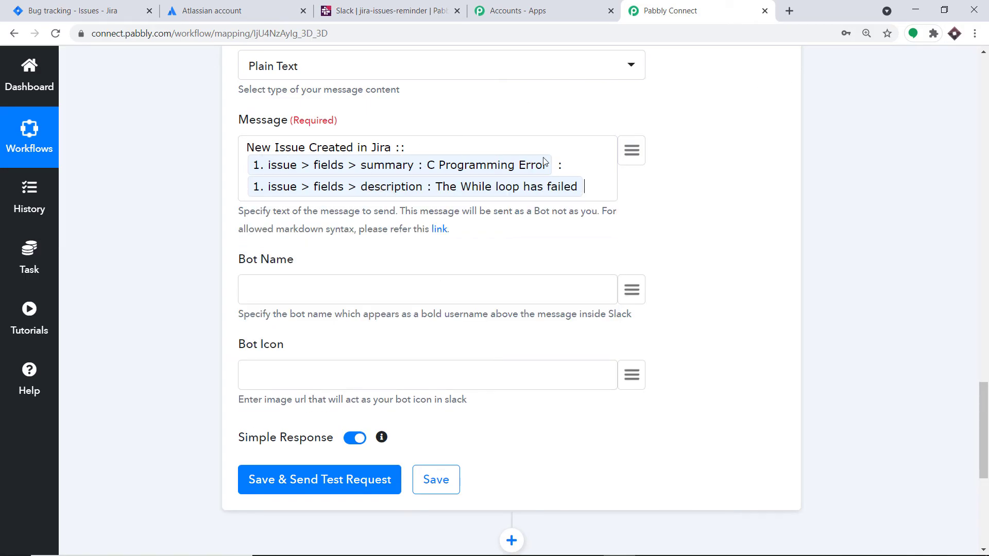
Fill in the bot's display name for the Slack message.
{"action": "left_click", "coordinate": [298, 281]}
{"action": "type", "text": "Micheal"}
{"action": "key", "text": "Tab"}
{"action": "scroll", "coordinate": [420, 353], "scroll_direction": "up", "scroll_amount": 4}
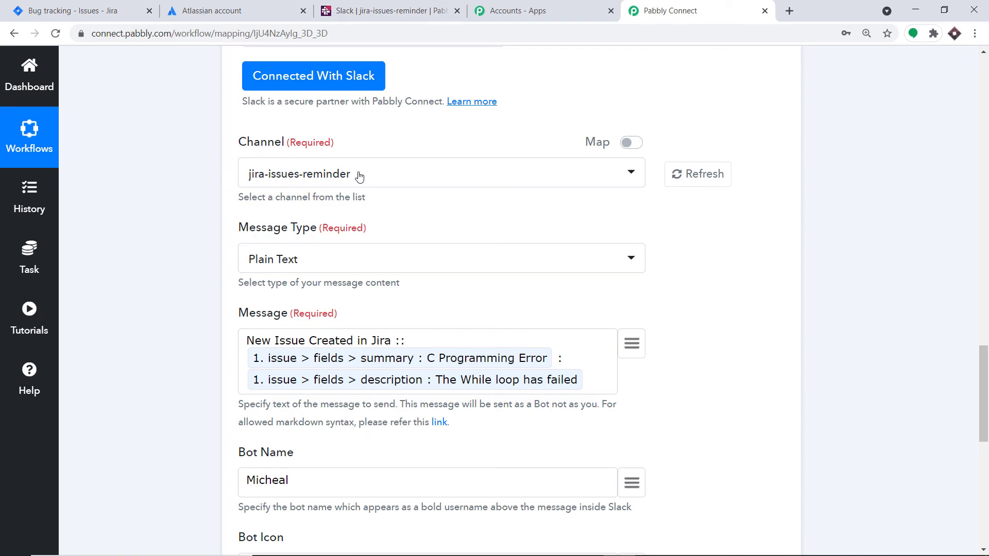
Save and test the Slack step, confirming the message arrives in #jira-issues-reminder.
{"action": "left_click", "coordinate": [386, 10]}
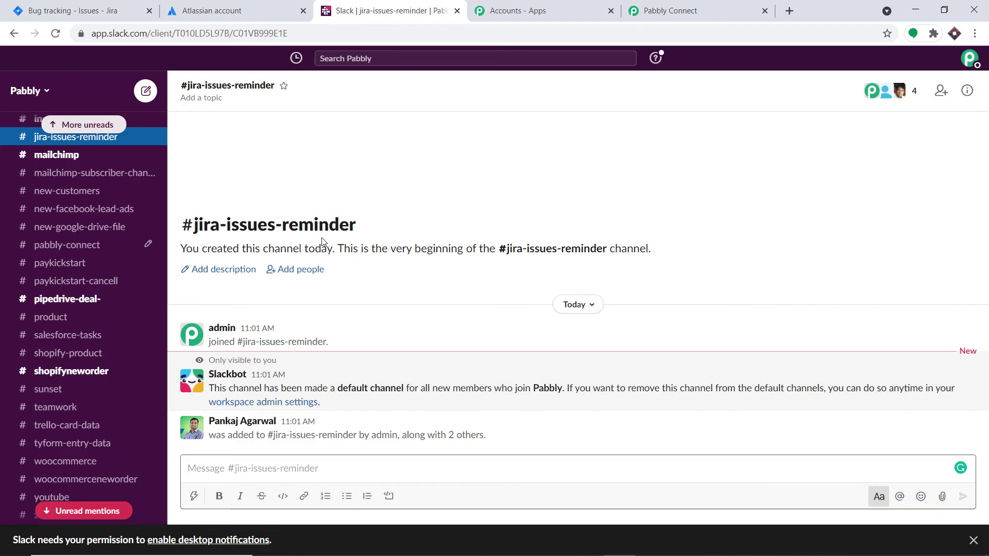
{"action": "left_click", "coordinate": [679, 7]}
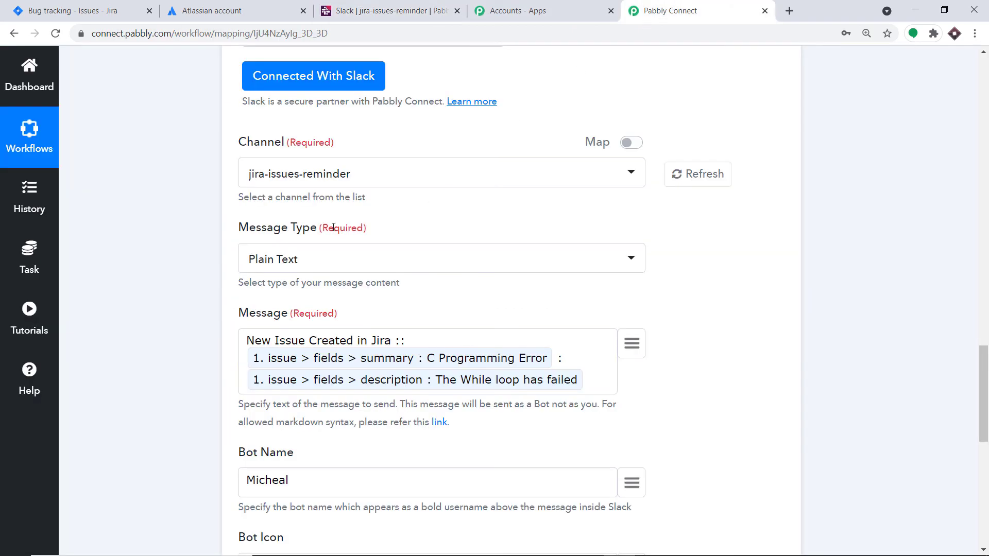
{"action": "scroll", "coordinate": [322, 273], "scroll_direction": "down", "scroll_amount": 3}
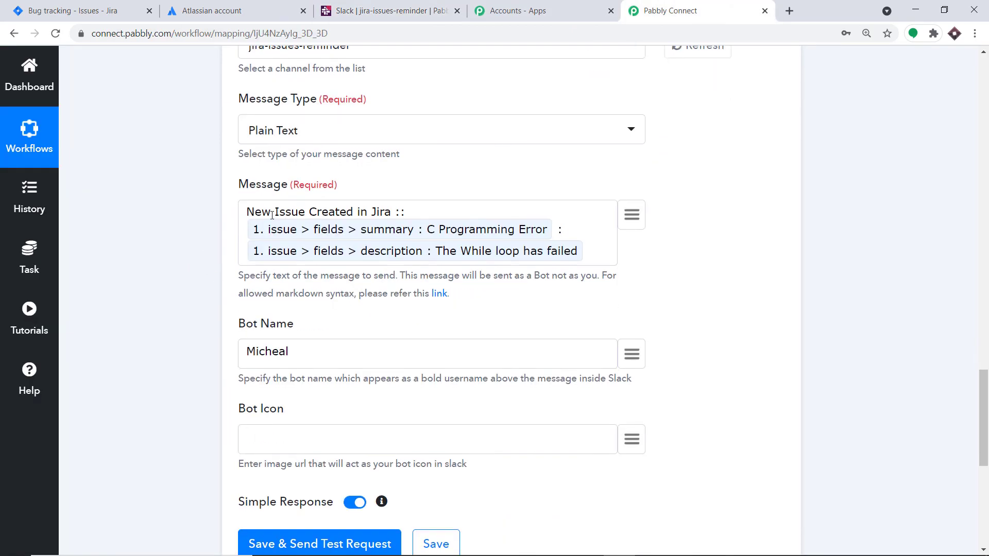
{"action": "scroll", "coordinate": [314, 251], "scroll_direction": "down", "scroll_amount": 3}
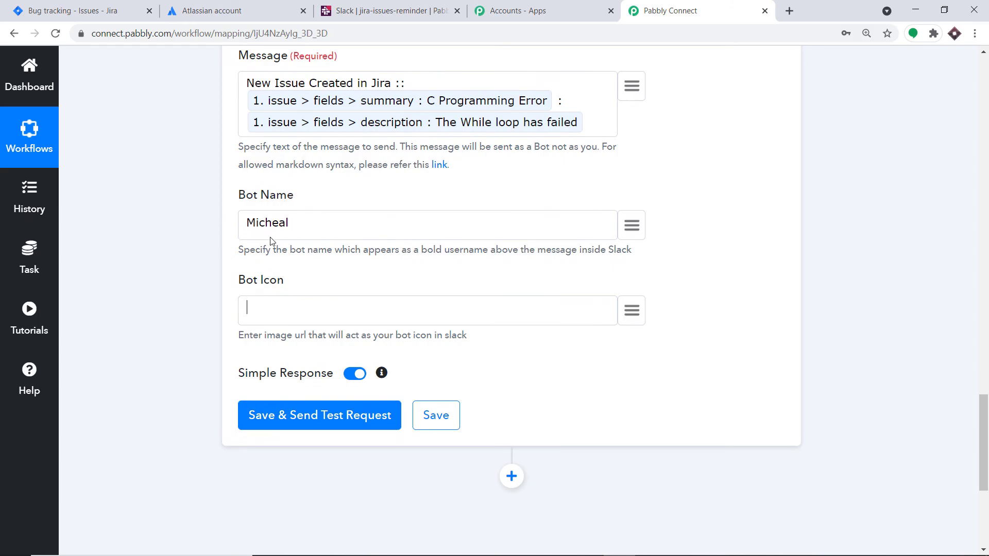
{"action": "left_click", "coordinate": [335, 420]}
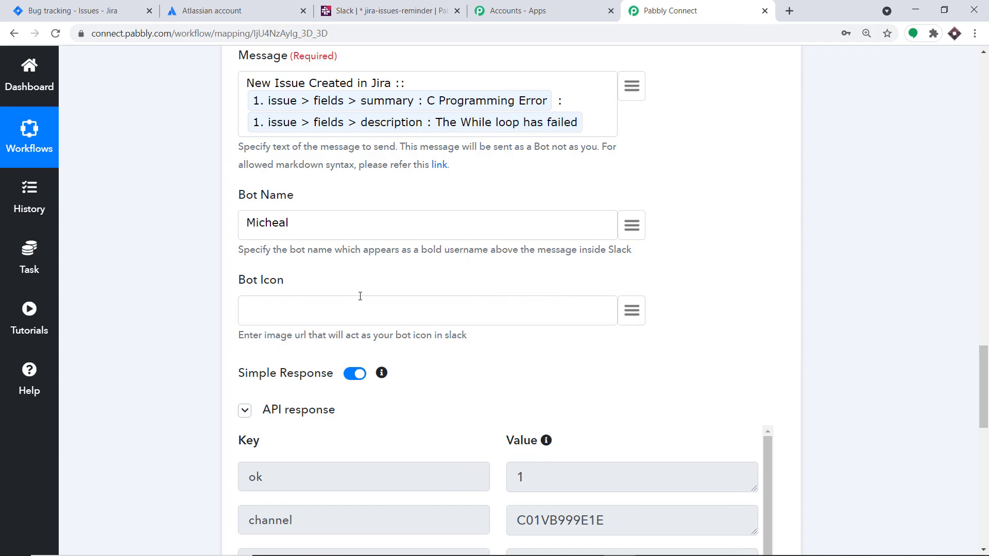
{"action": "left_click", "coordinate": [359, 6]}
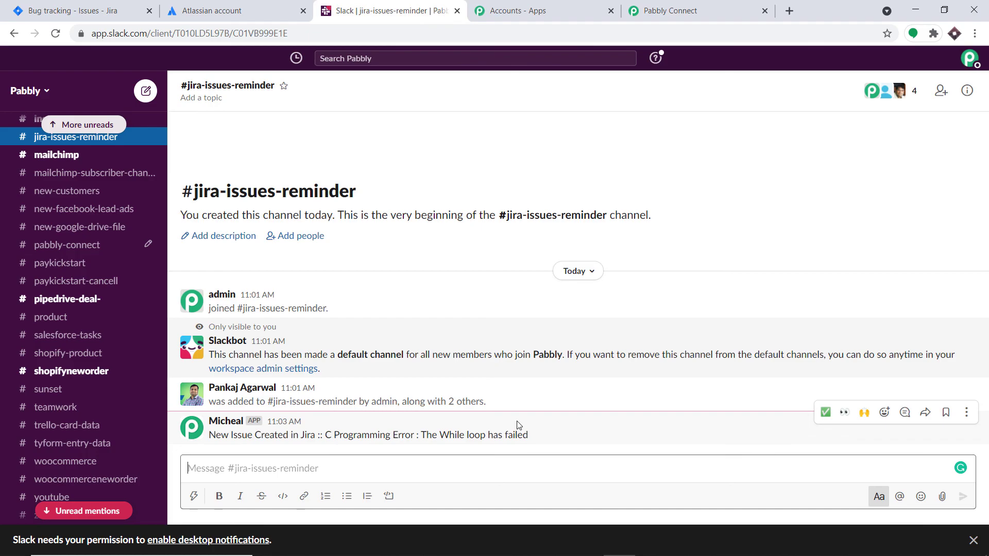
{"action": "left_click", "coordinate": [674, 11]}
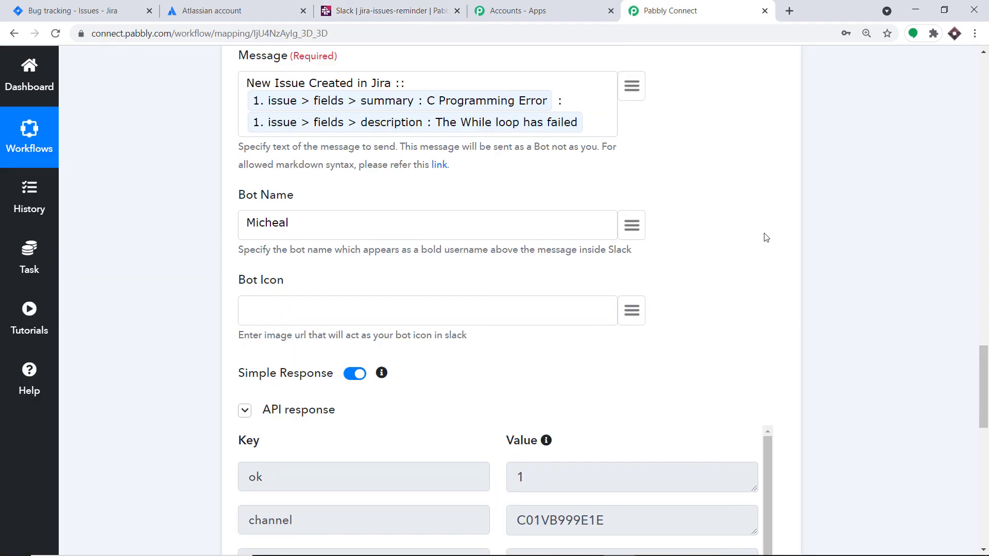
Collapse the Jira trigger to show the Jira To Slack workflow overview.
{"action": "left_click_drag", "start_coordinate": [982, 383], "coordinate": [983, 313]}
{"action": "scroll", "coordinate": [905, 294], "scroll_direction": "up", "scroll_amount": 5}
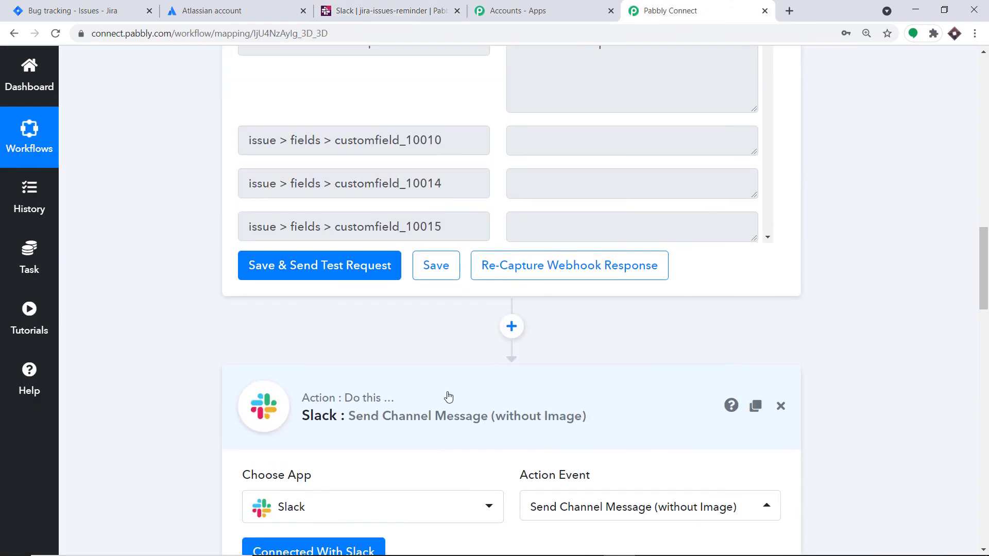
{"action": "left_click_drag", "start_coordinate": [983, 432], "coordinate": [987, 147]}
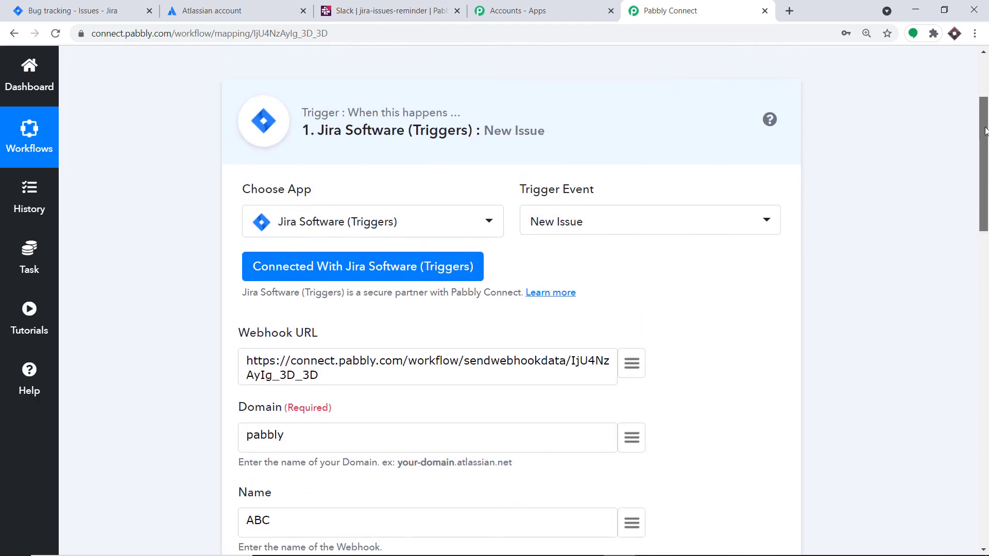
{"action": "left_click", "coordinate": [555, 140]}
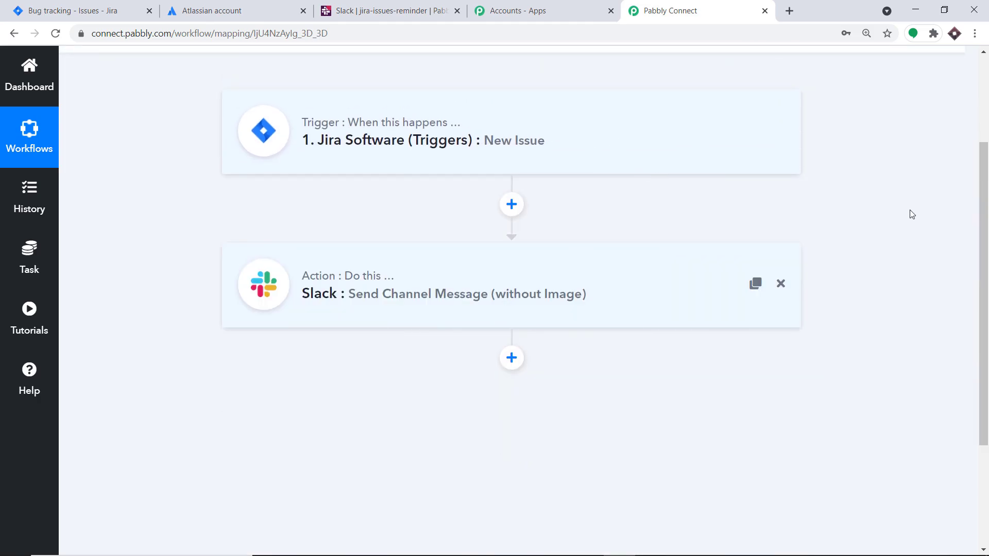
{"action": "scroll", "coordinate": [981, 225], "scroll_direction": "up", "scroll_amount": 1}
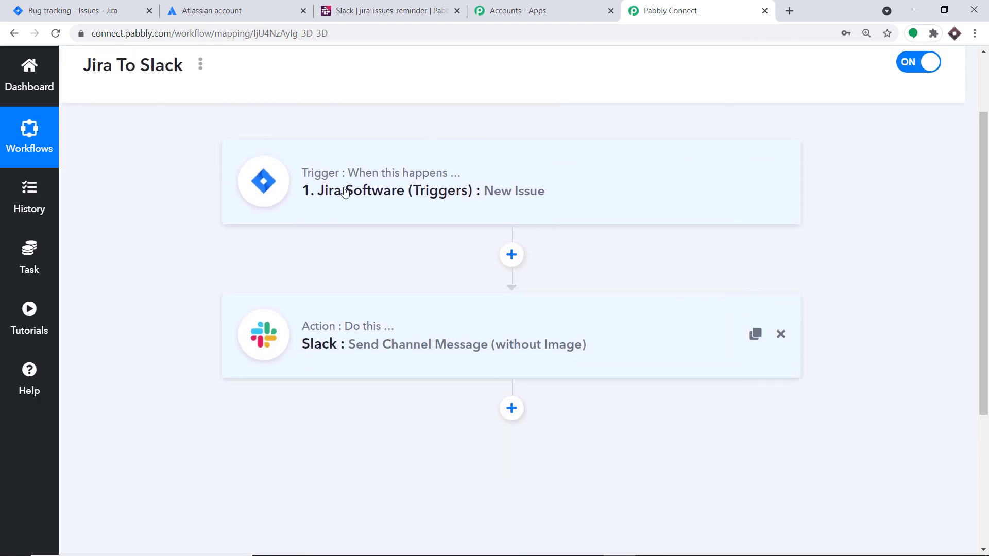